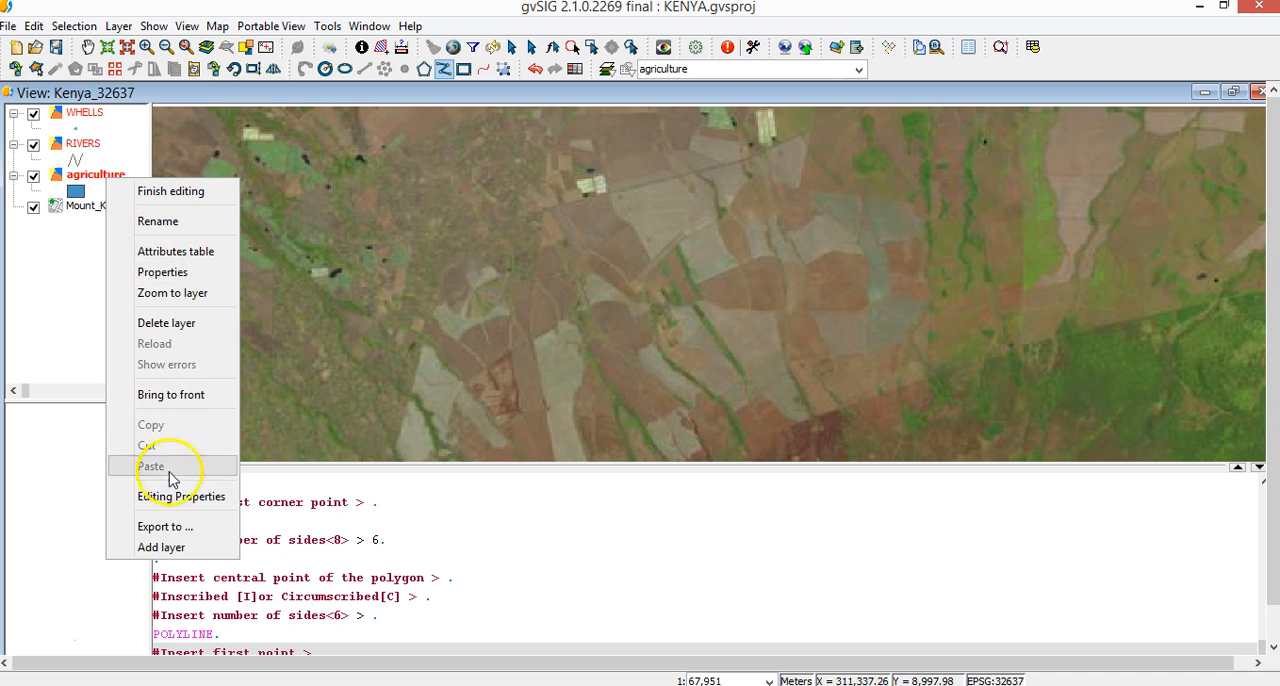
Review the agriculture layer's editing properties for flatness, row limit in memory and snapping, and accept them
{"action": "left_click", "coordinate": [180, 496]}
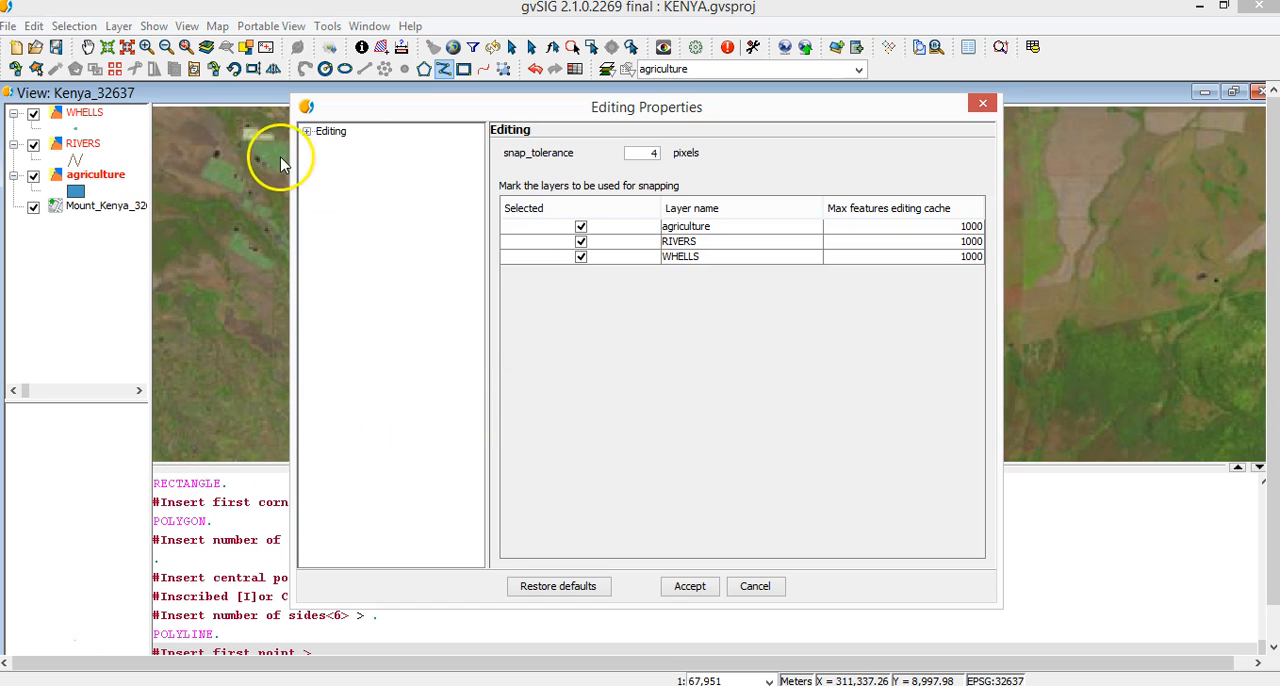
{"action": "left_click", "coordinate": [307, 131]}
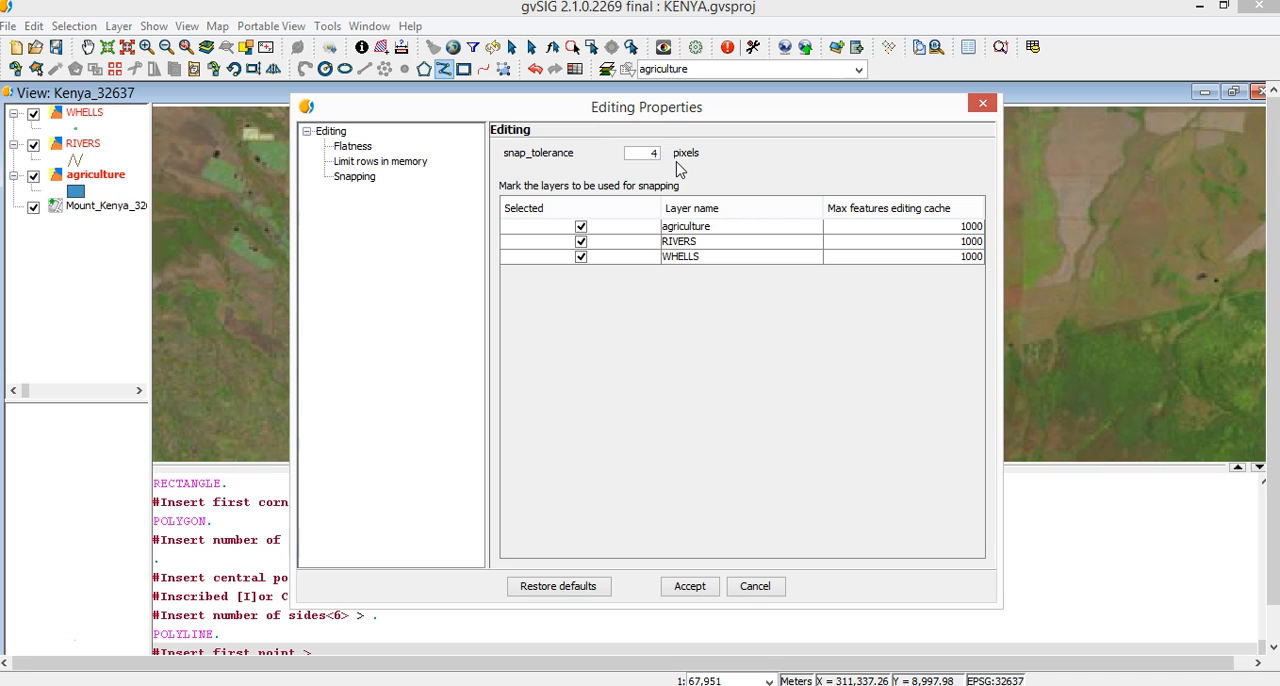
{"action": "left_click", "coordinate": [362, 147]}
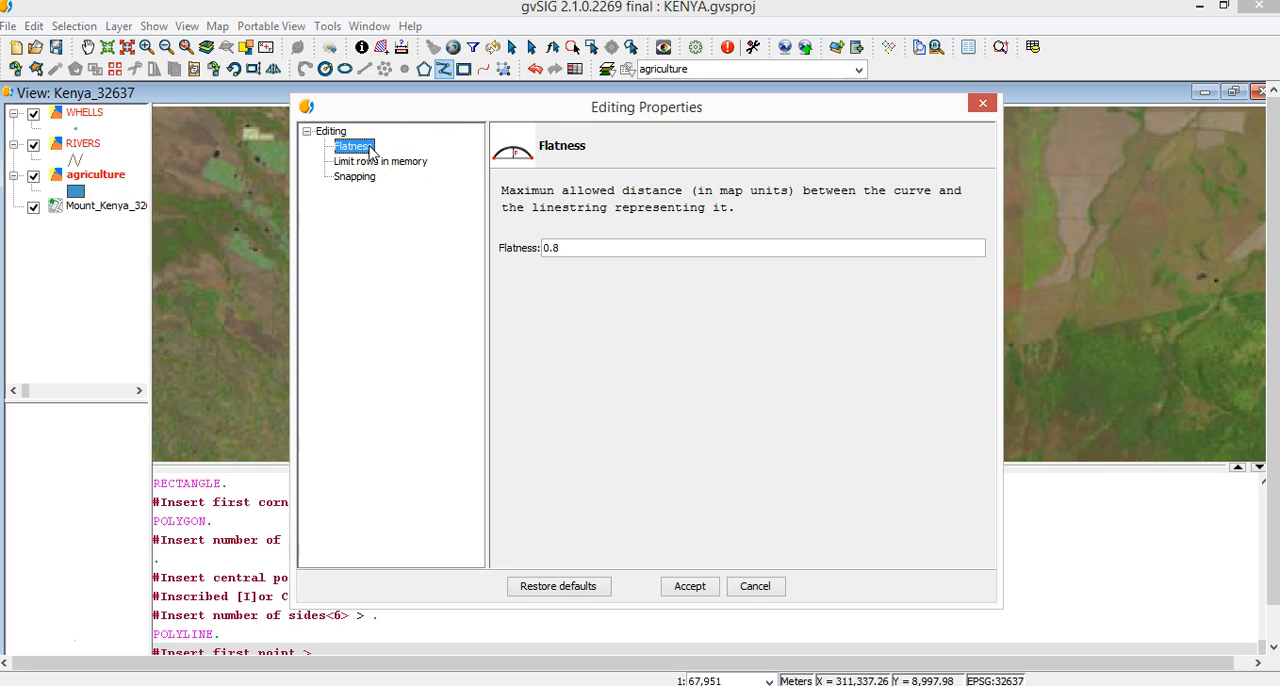
{"action": "left_click", "coordinate": [376, 163]}
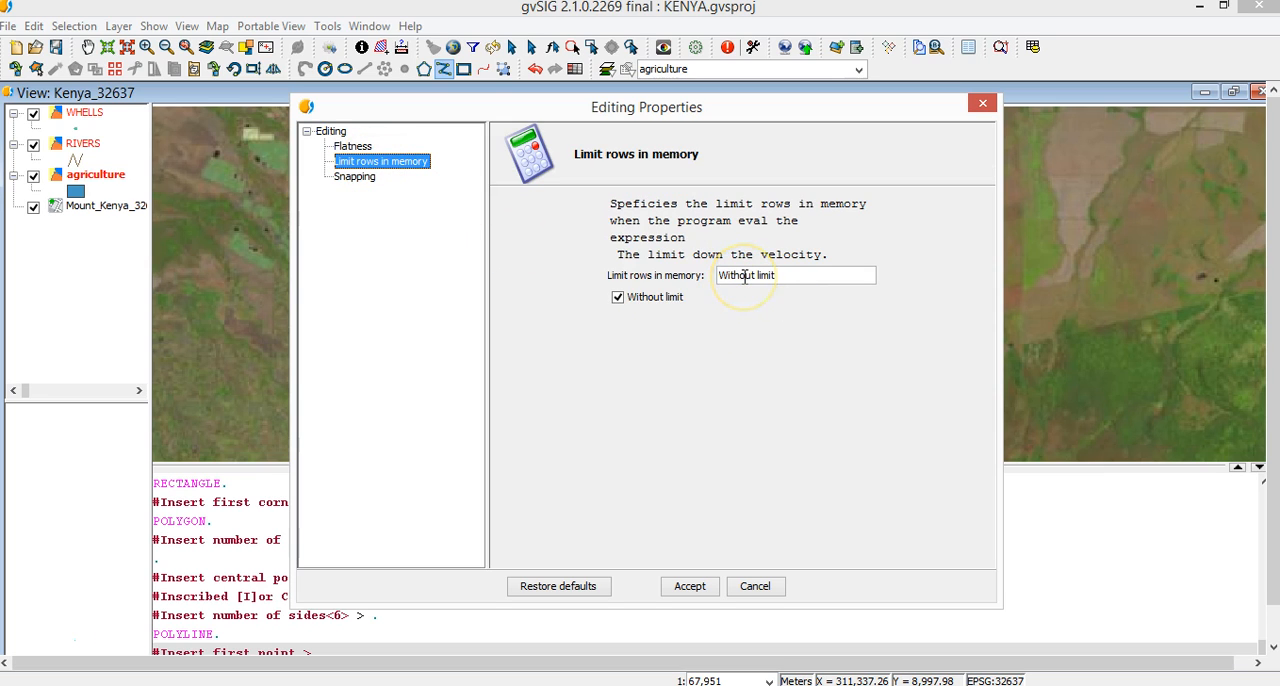
{"action": "left_click", "coordinate": [357, 178]}
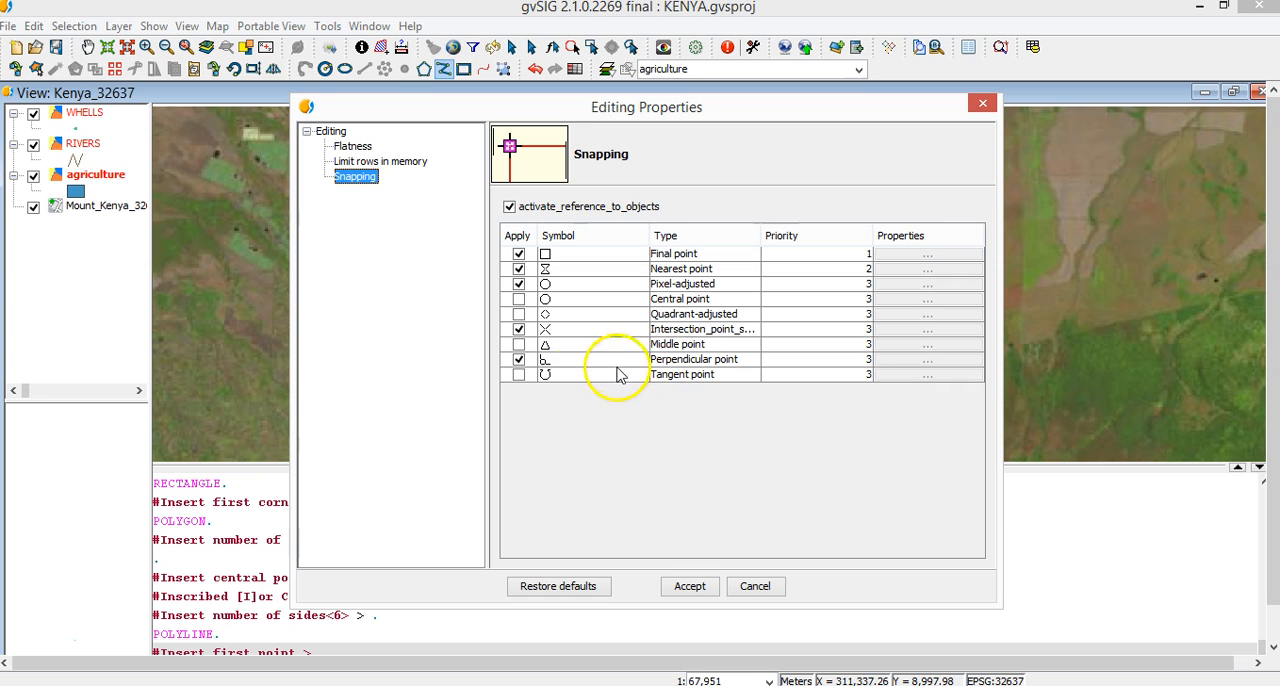
{"action": "left_click", "coordinate": [693, 588]}
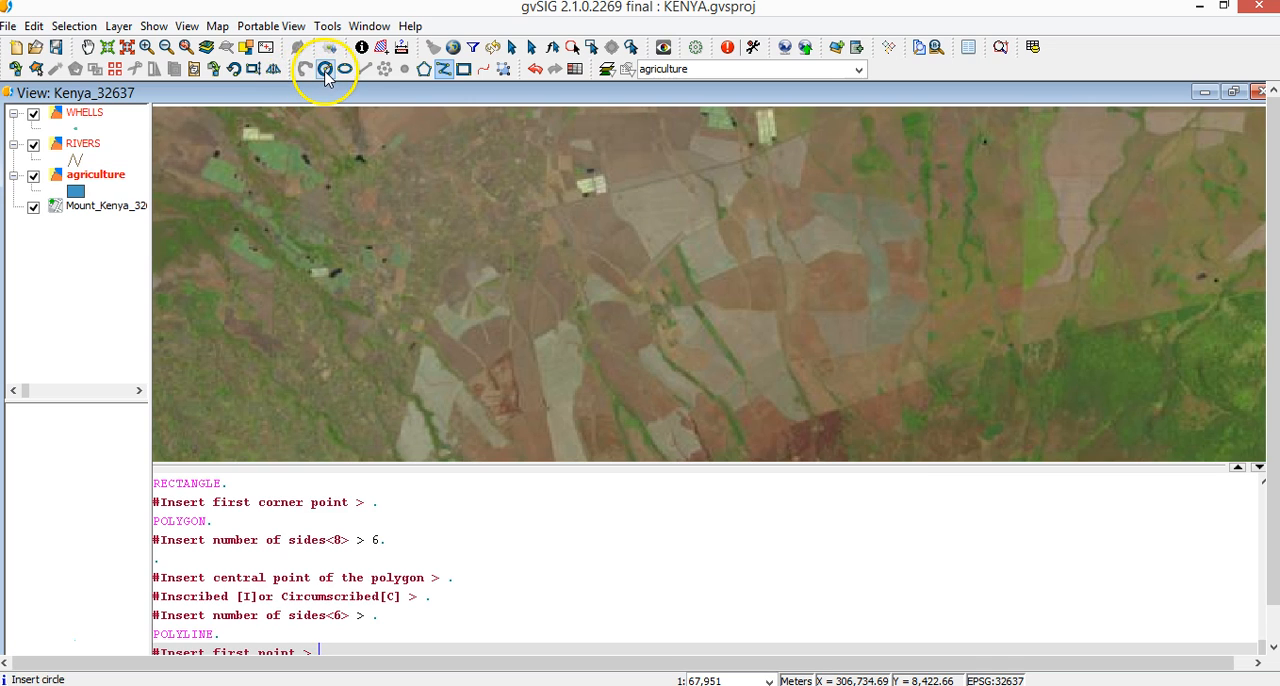
Draw a trial circle on the agriculture layer by centre and radius point, west of the large crop fields, and delete it
{"action": "left_click", "coordinate": [444, 76]}
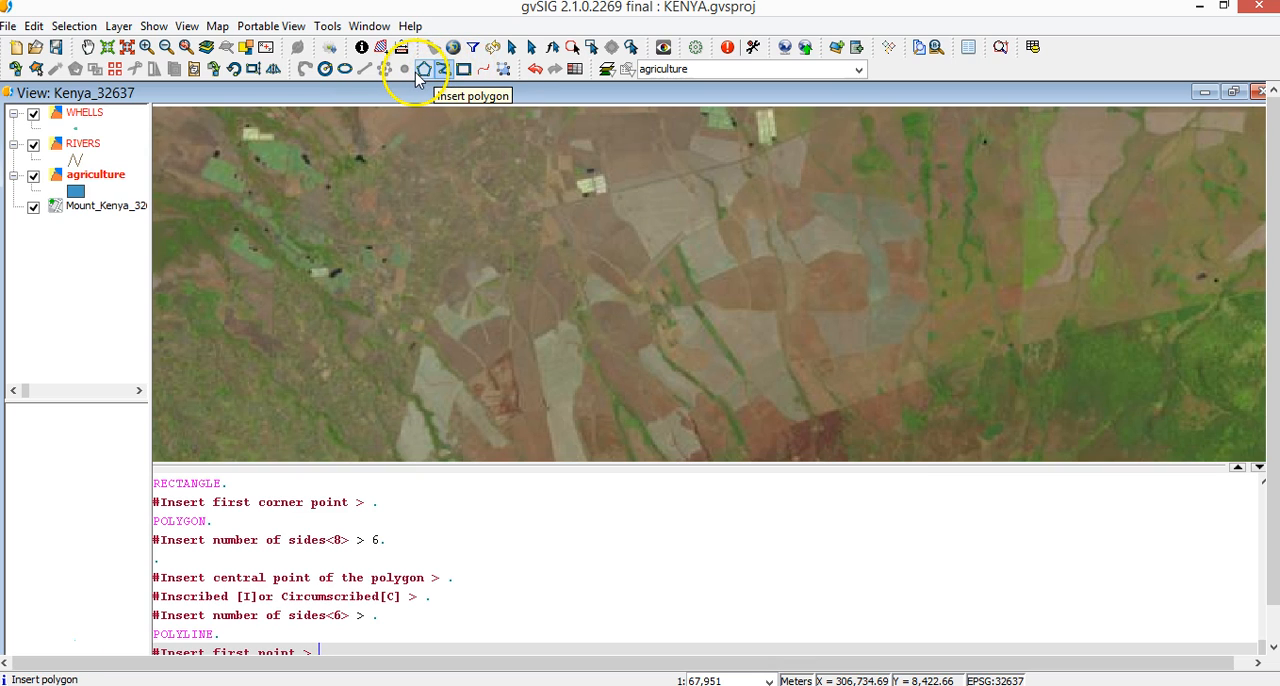
{"action": "left_click", "coordinate": [325, 70]}
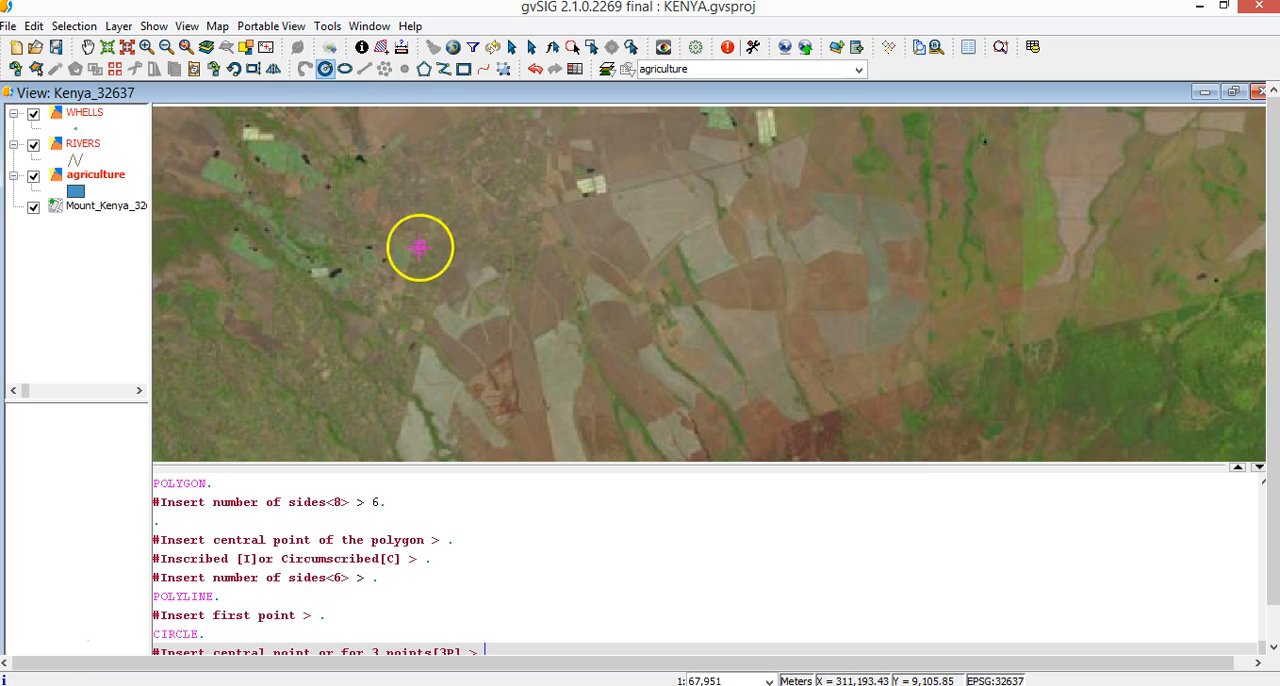
{"action": "left_click", "coordinate": [429, 252]}
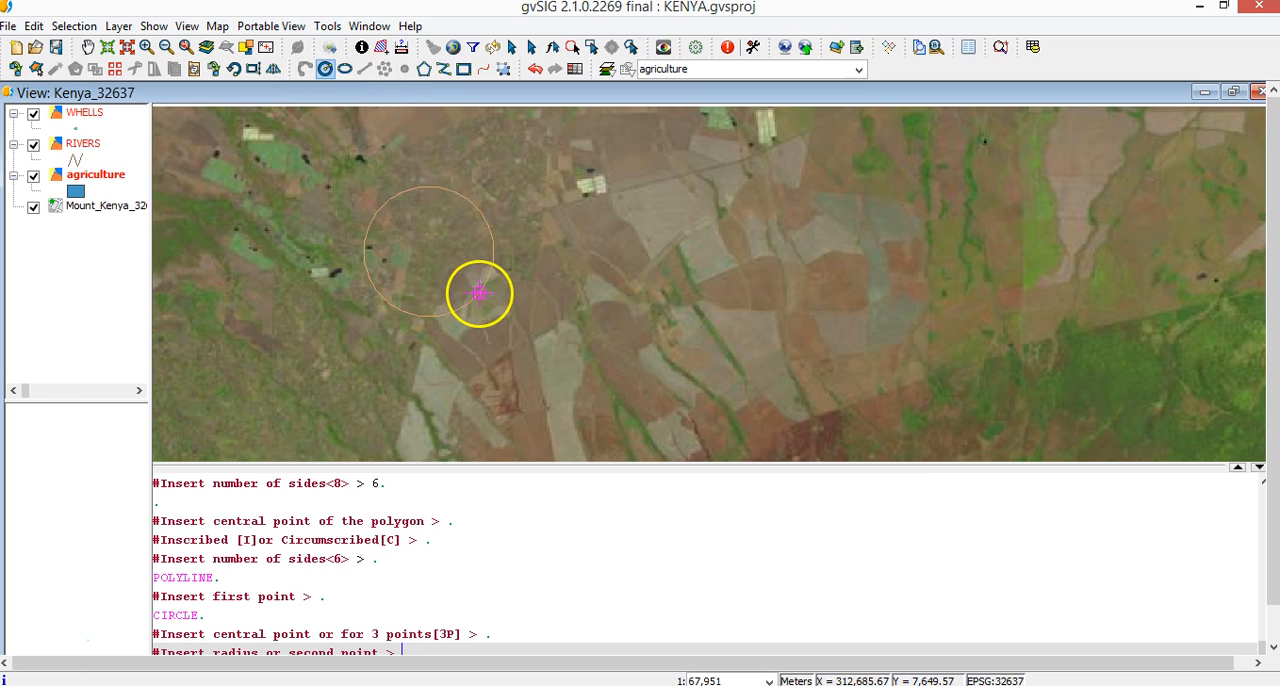
{"action": "left_click", "coordinate": [489, 302]}
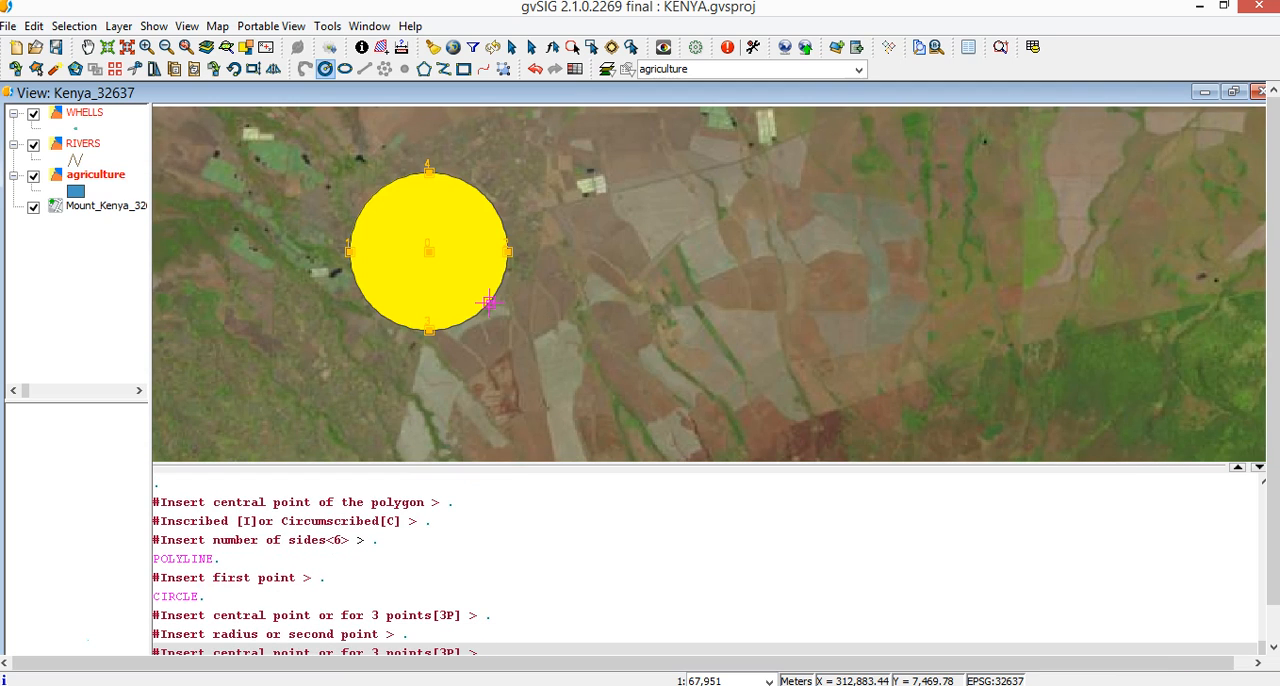
{"action": "key", "text": "Delete"}
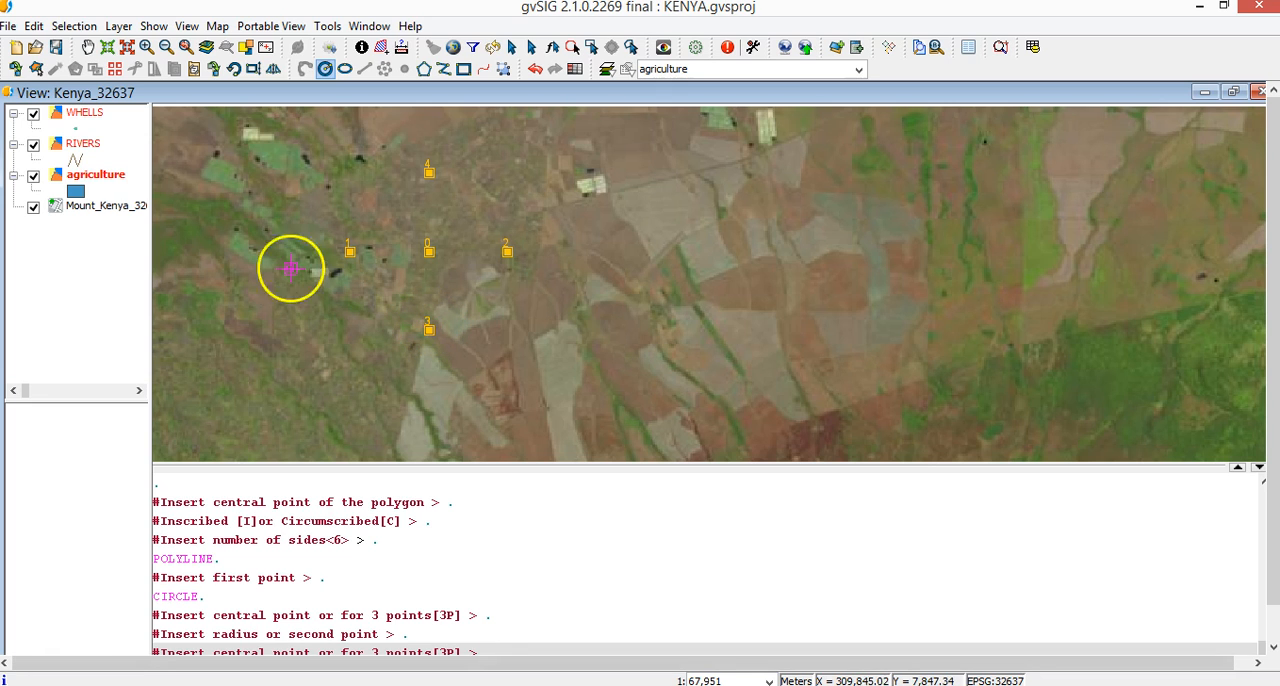
Hide and show the Mount_Kenya image layer to refresh the map, and make the agriculture layer active again
{"action": "left_click", "coordinate": [32, 210]}
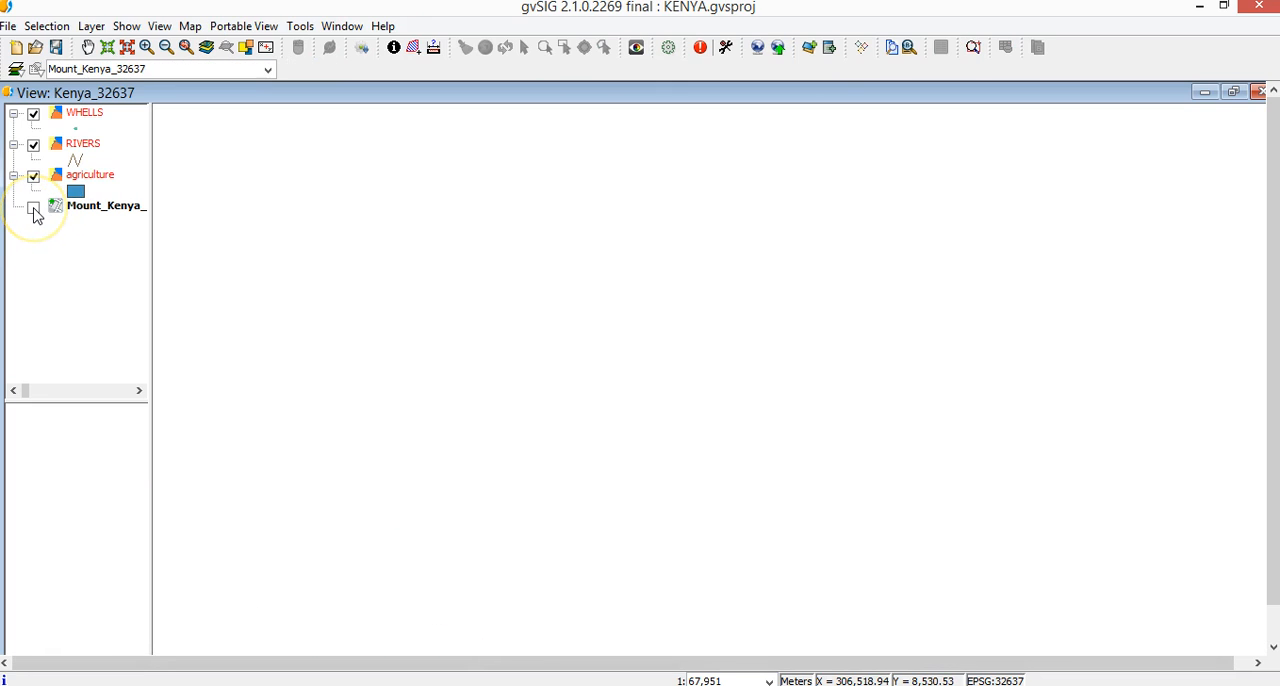
{"action": "left_click", "coordinate": [33, 210]}
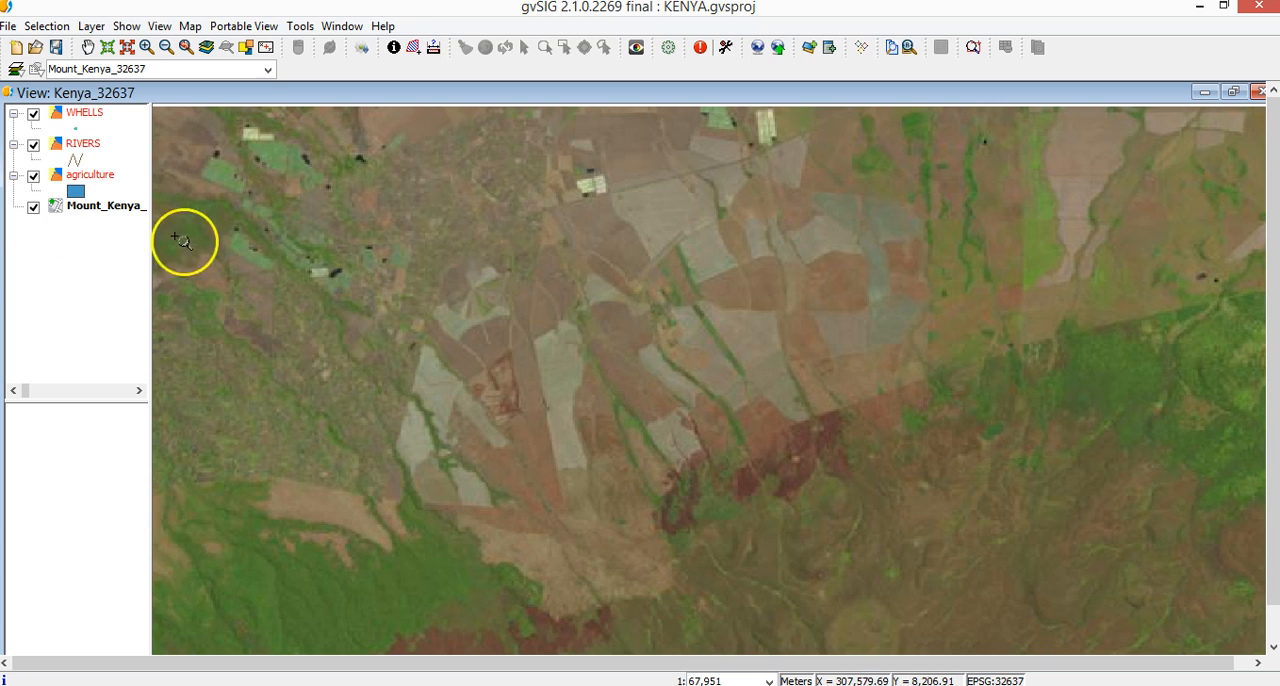
{"action": "left_click", "coordinate": [95, 178]}
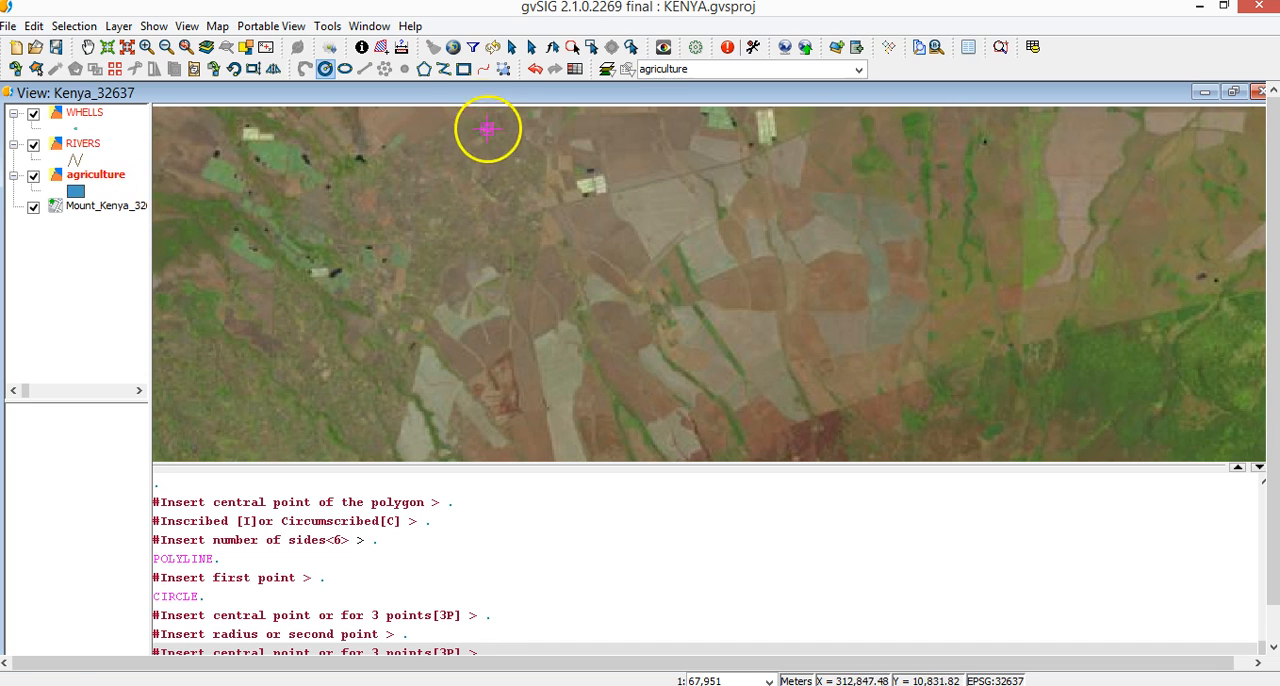
Draw a trial rectangle across the central crop fields by two opposite corners and delete it
{"action": "left_click", "coordinate": [463, 69]}
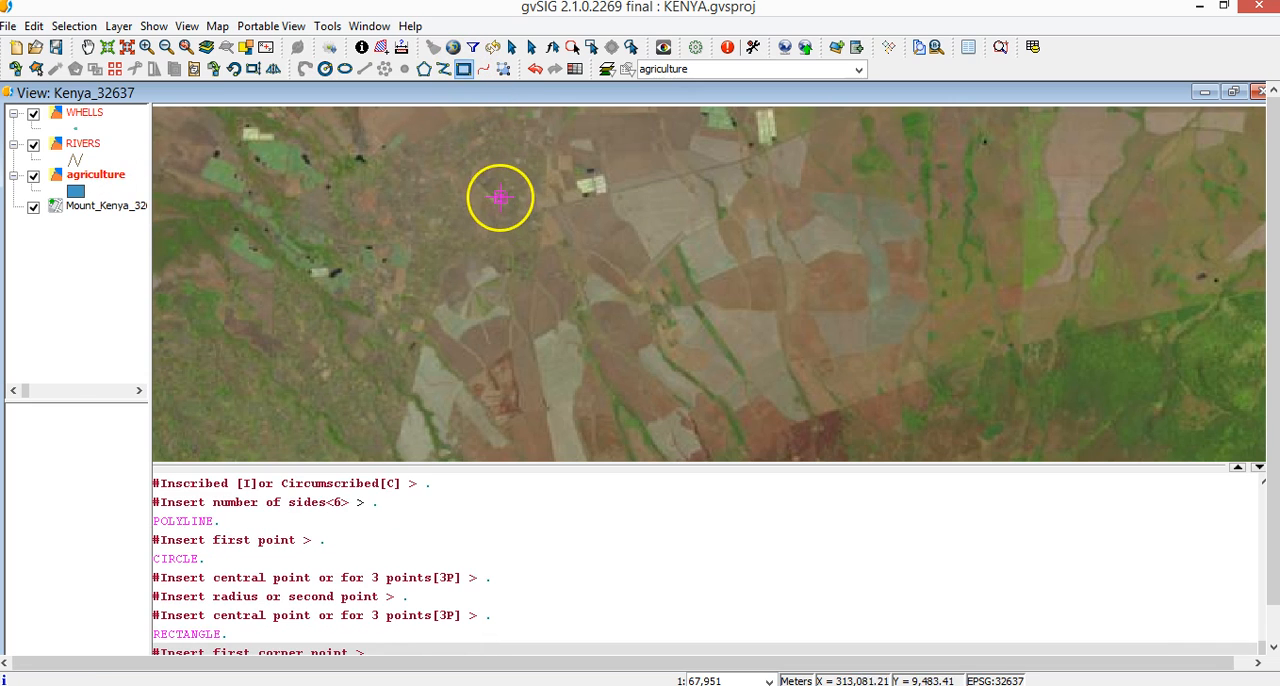
{"action": "left_click", "coordinate": [500, 197]}
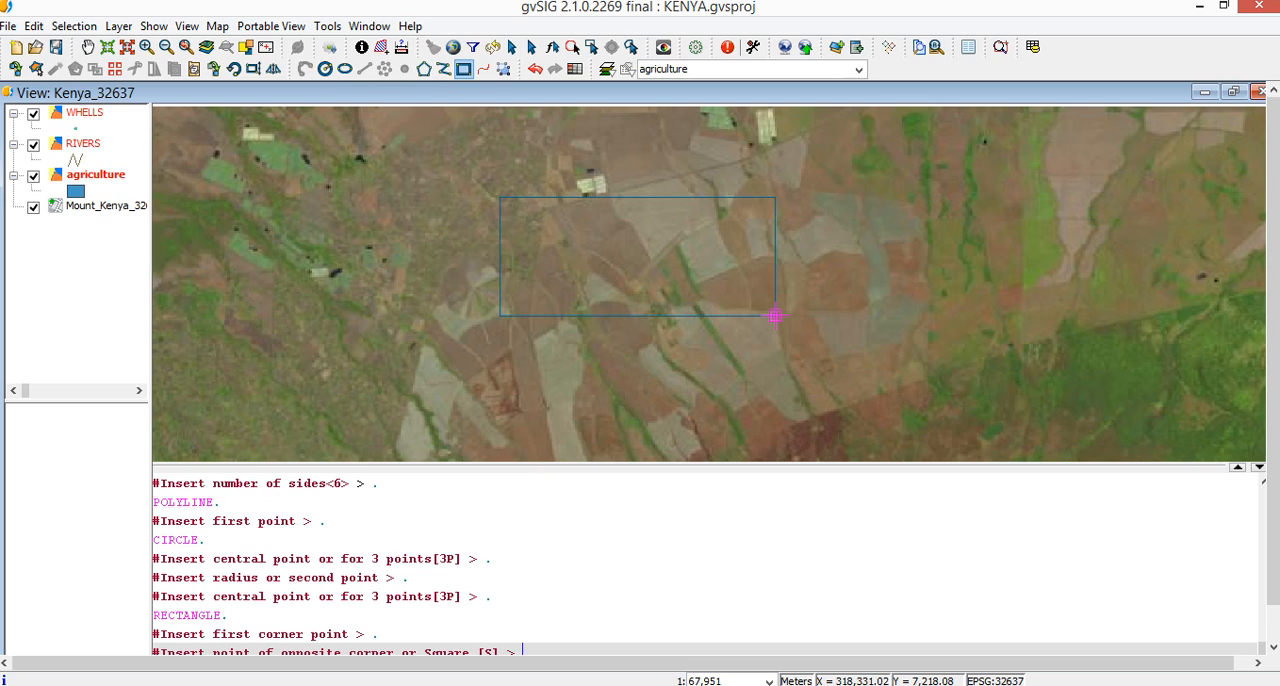
{"action": "left_click", "coordinate": [775, 315]}
{"action": "key", "text": "Delete"}
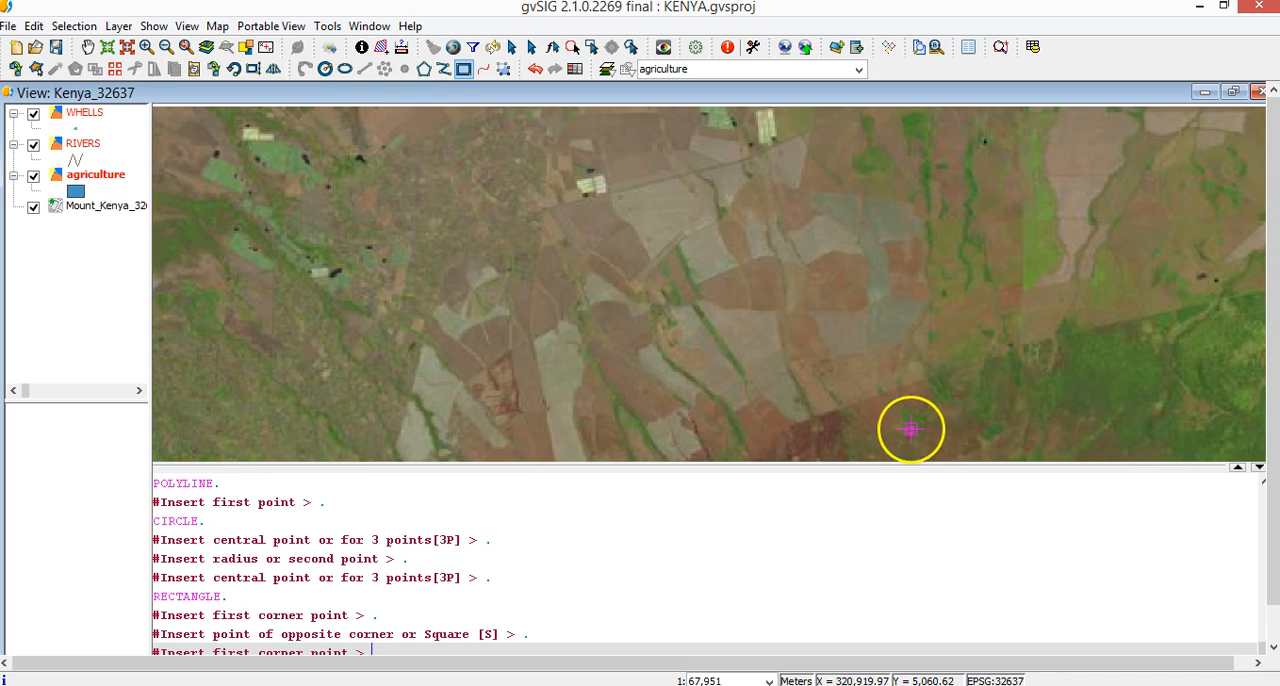
Draw a trial regular polygon with 8 sides from a central point in the area west of the crop fields
{"action": "left_click", "coordinate": [424, 69]}
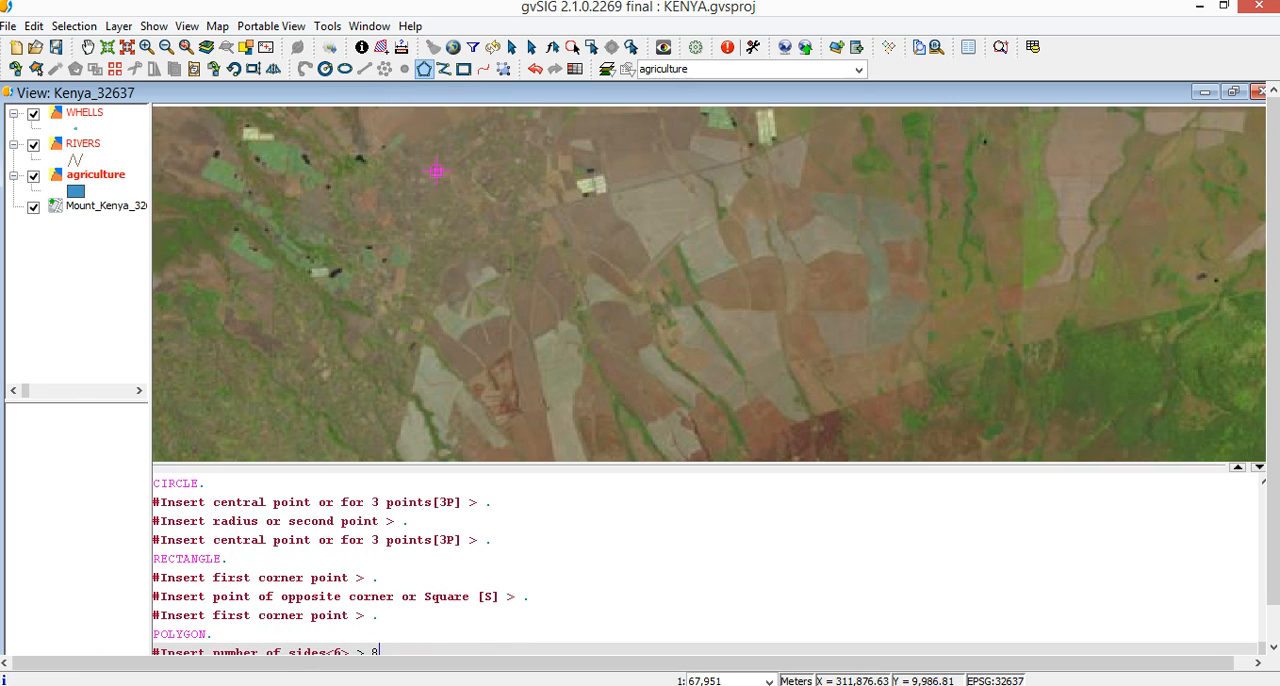
{"action": "type", "text": "8"}
{"action": "key", "text": "Return"}
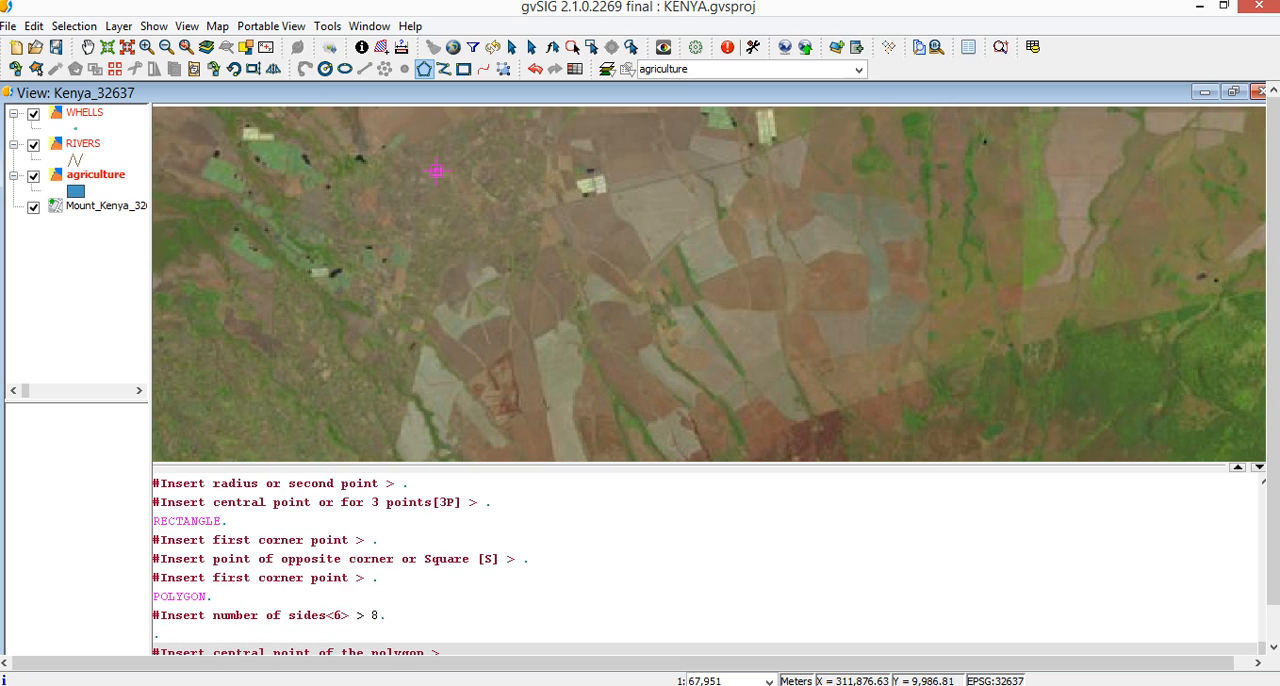
{"action": "left_click", "coordinate": [436, 171]}
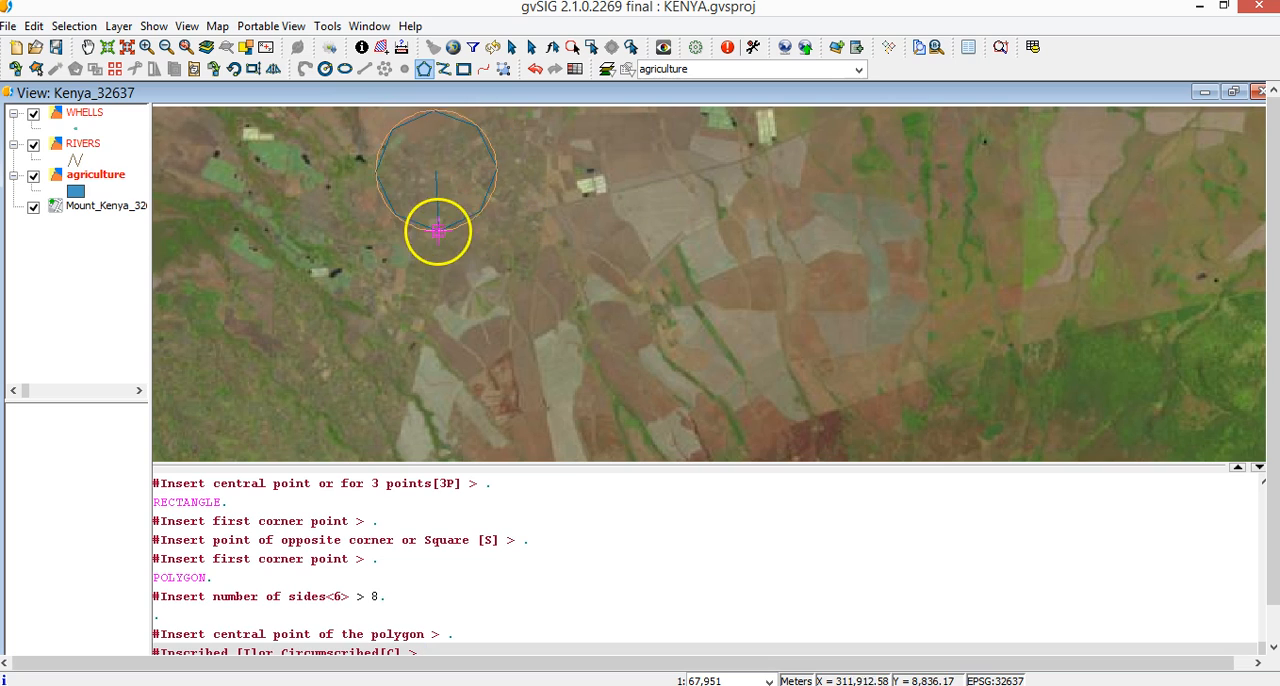
{"action": "left_click", "coordinate": [419, 231]}
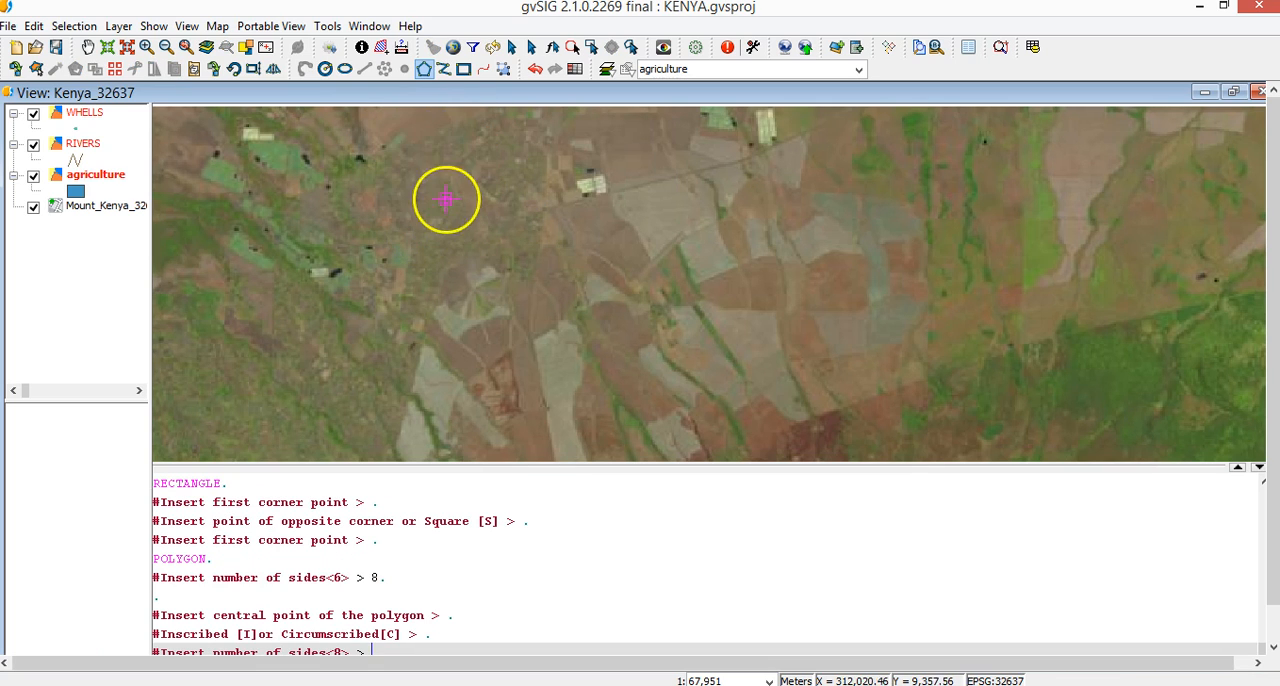
Trace the boundary of the pale central crop field with the Polyline tool and terminate it as a polygon in the agriculture layer
{"action": "left_click", "coordinate": [443, 70]}
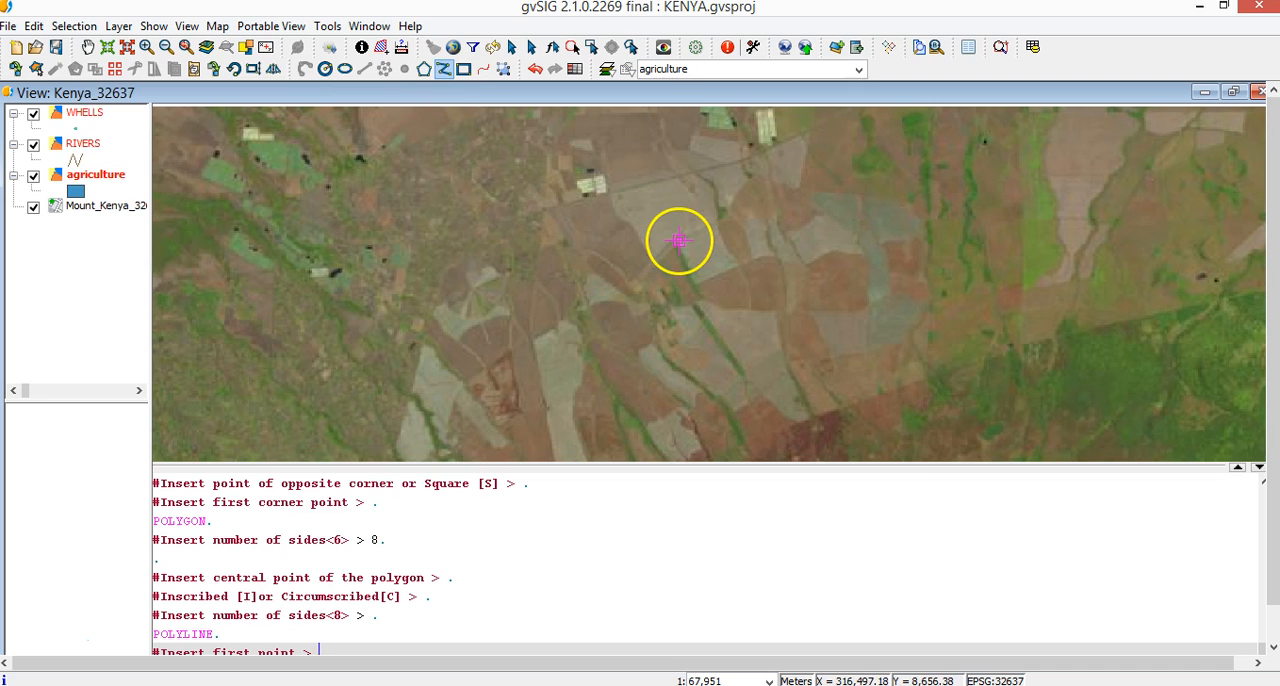
{"action": "left_click", "coordinate": [679, 245]}
{"action": "left_click", "coordinate": [697, 285]}
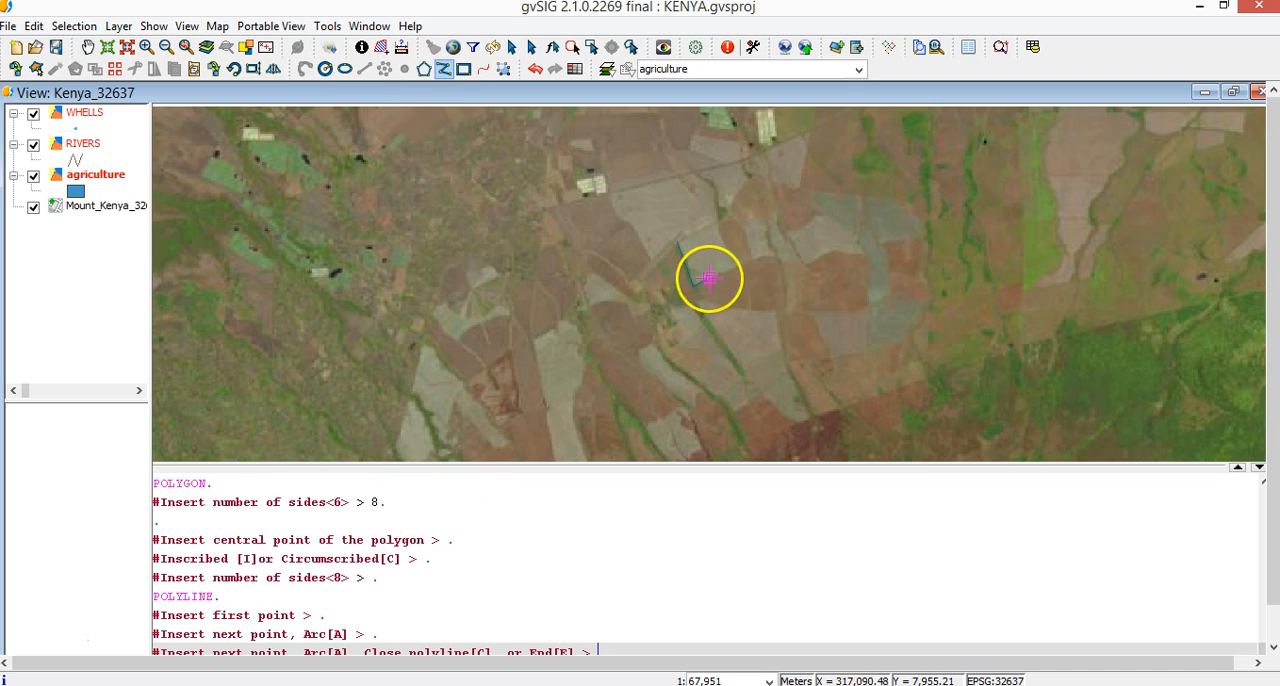
{"action": "left_click", "coordinate": [737, 264]}
{"action": "left_click", "coordinate": [722, 233]}
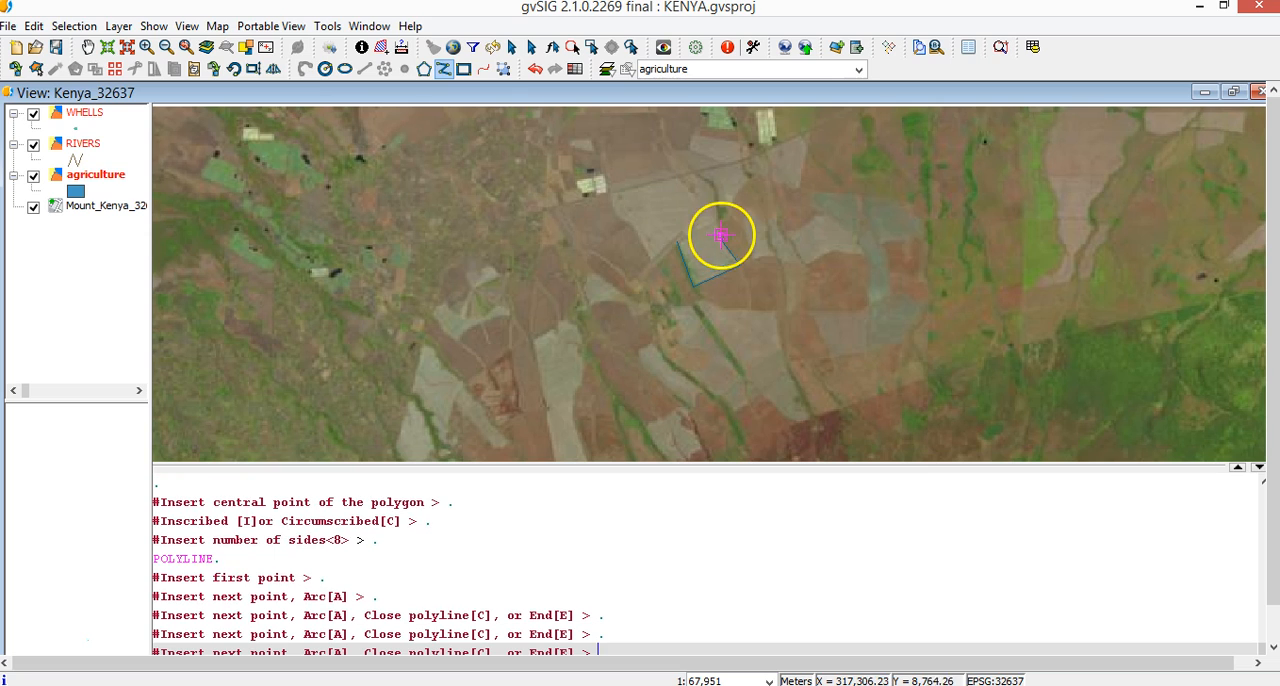
{"action": "left_click", "coordinate": [719, 205]}
{"action": "left_click", "coordinate": [716, 188]}
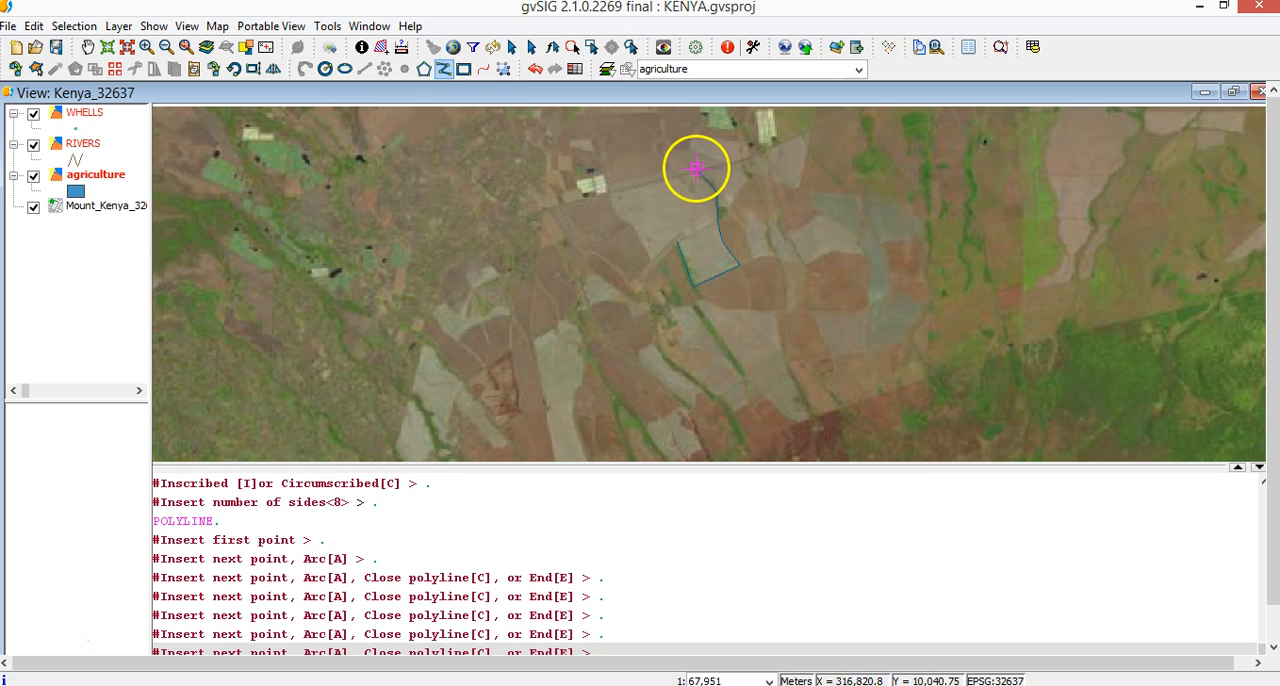
{"action": "left_click", "coordinate": [698, 169]}
{"action": "left_click", "coordinate": [634, 183]}
{"action": "left_click", "coordinate": [611, 206]}
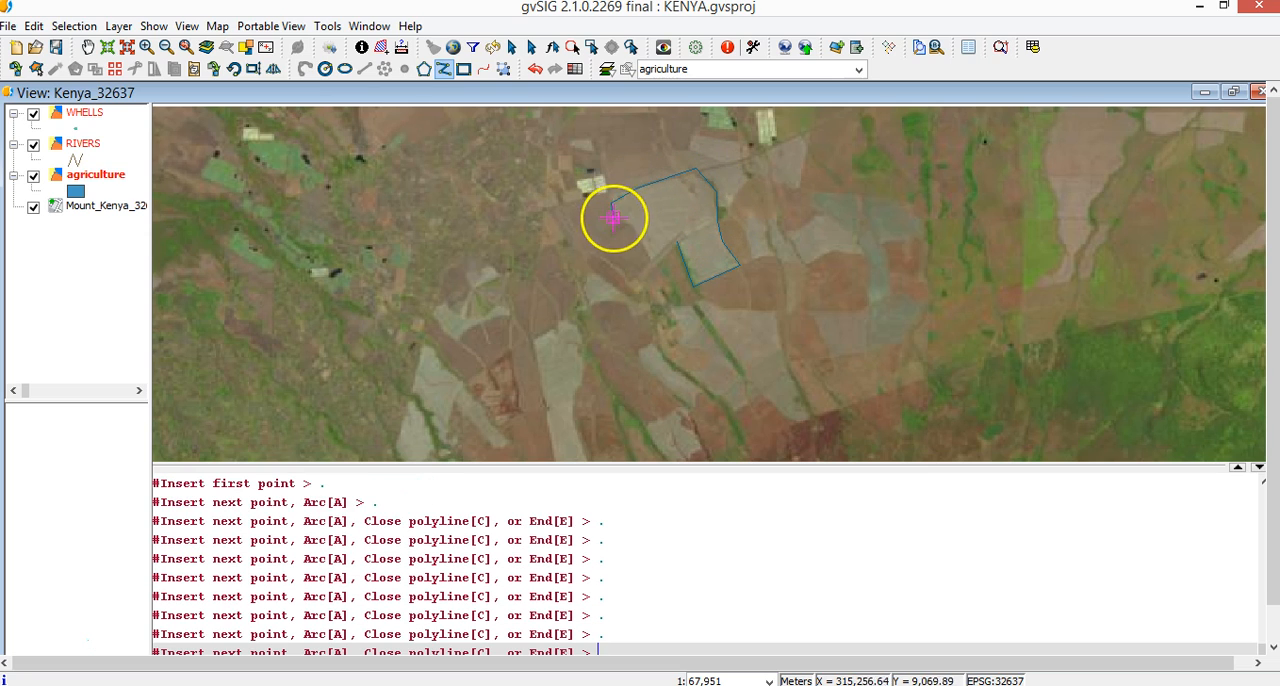
{"action": "left_click", "coordinate": [622, 227]}
{"action": "left_click", "coordinate": [650, 259]}
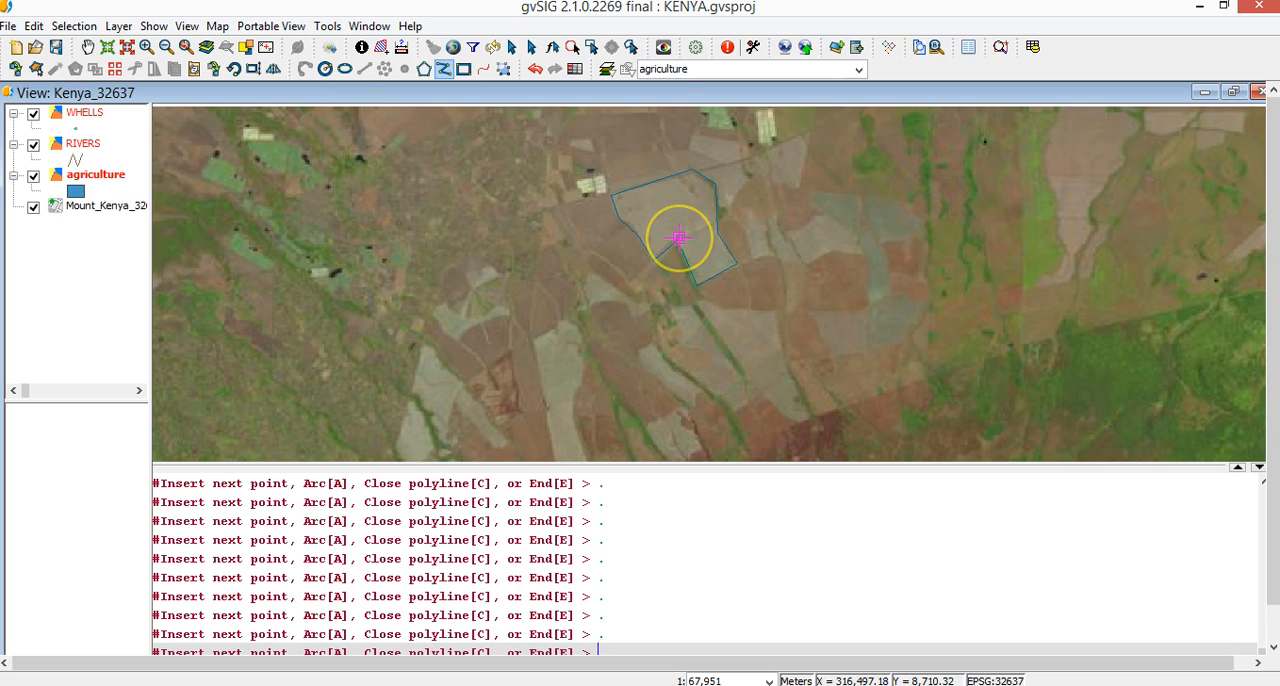
{"action": "right_click", "coordinate": [679, 239]}
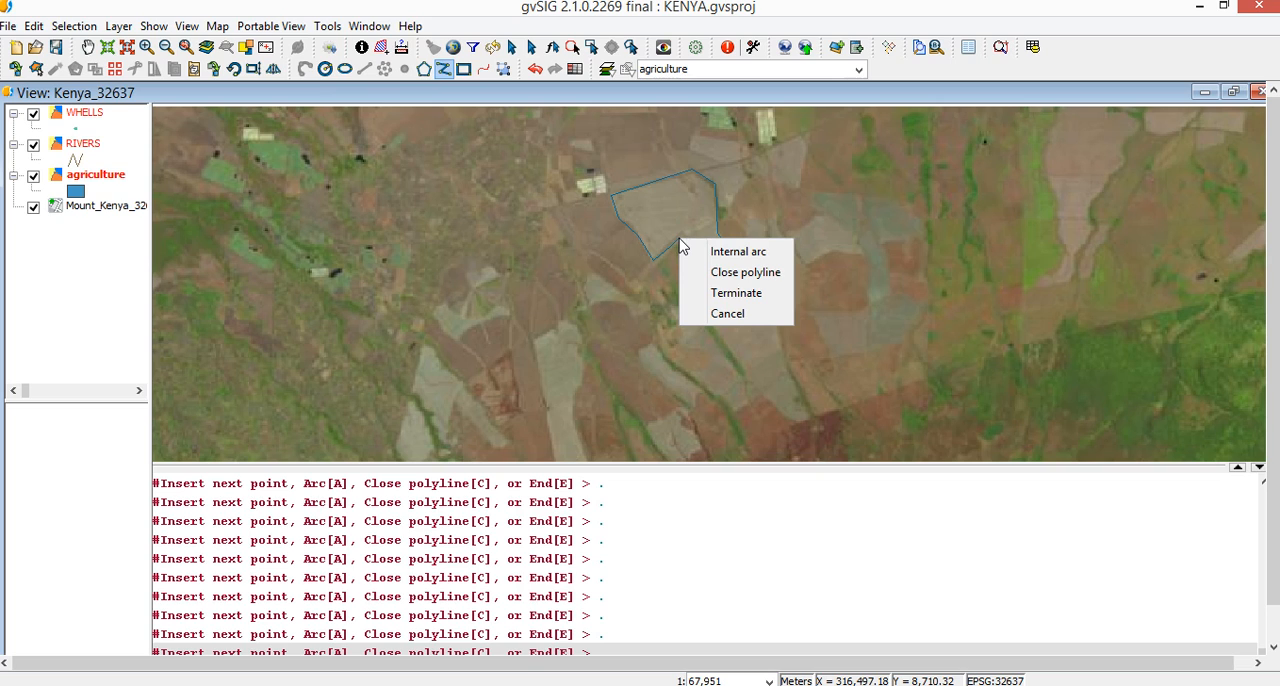
{"action": "left_click", "coordinate": [737, 292]}
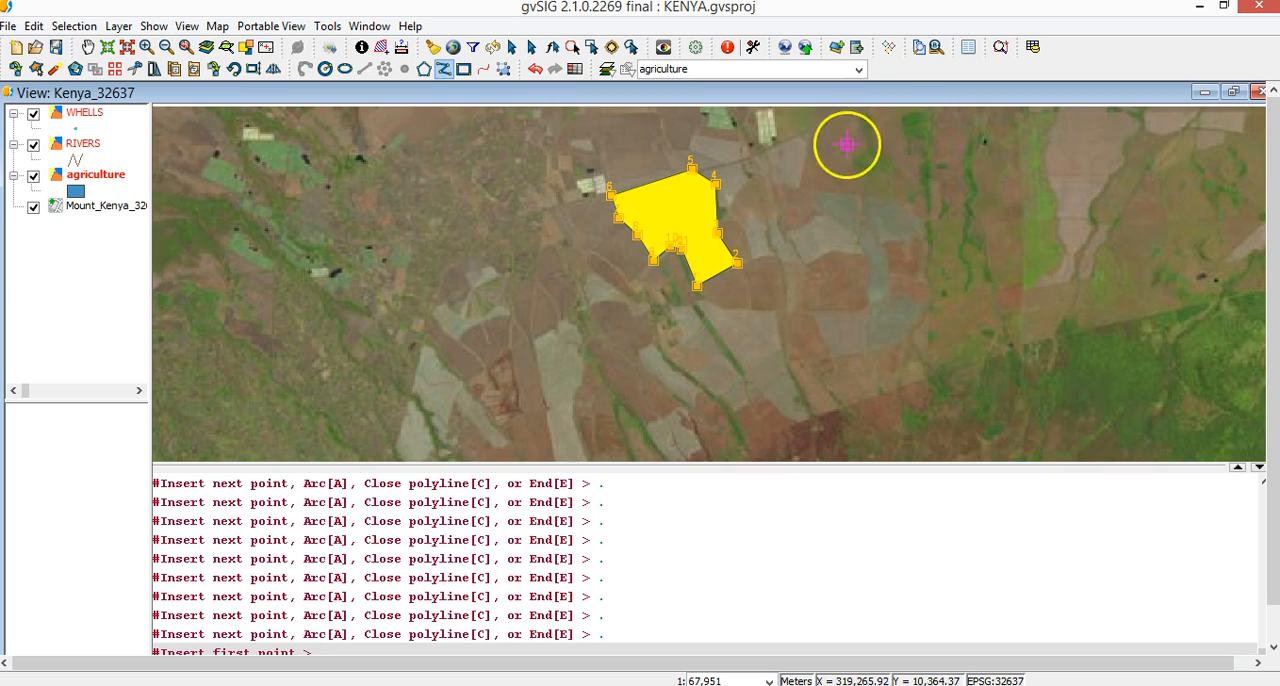
Set the traced field's MAIN_CROP to WHEAT and OWNERSHIP to PUBLIC in the attribute editor, save the record and close the form
{"action": "left_click", "coordinate": [968, 50]}
{"action": "left_click", "coordinate": [661, 207]}
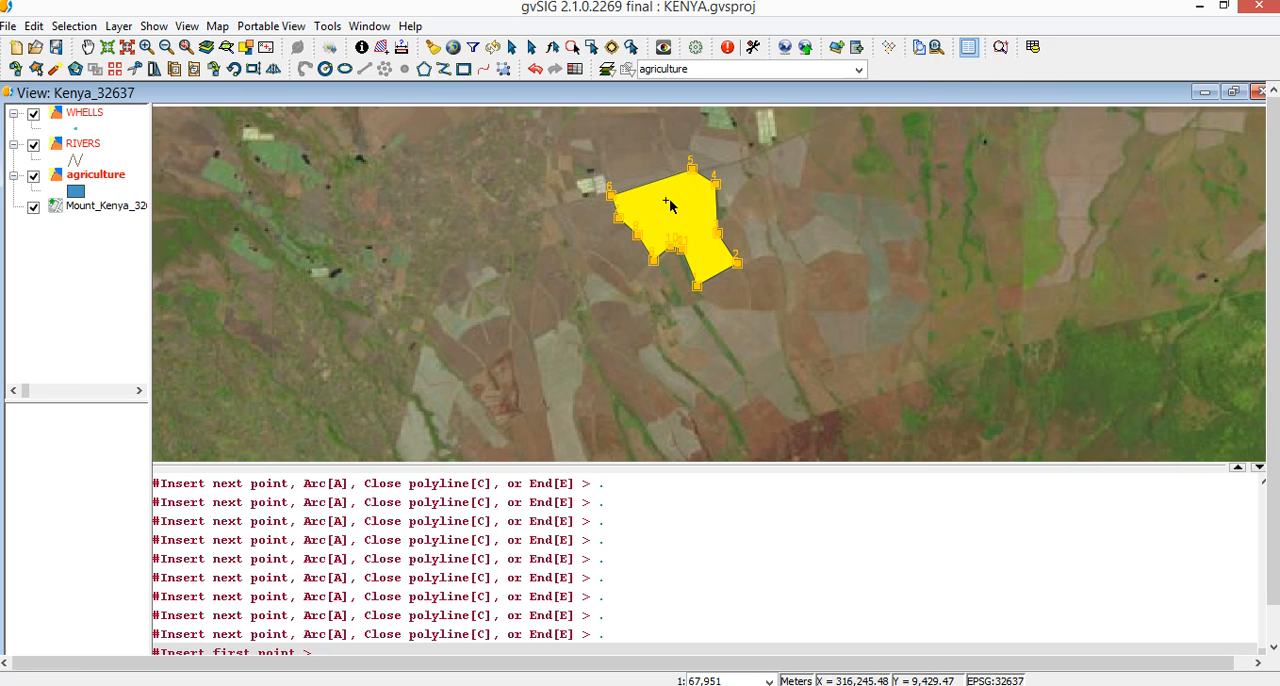
{"action": "left_click", "coordinate": [1124, 191]}
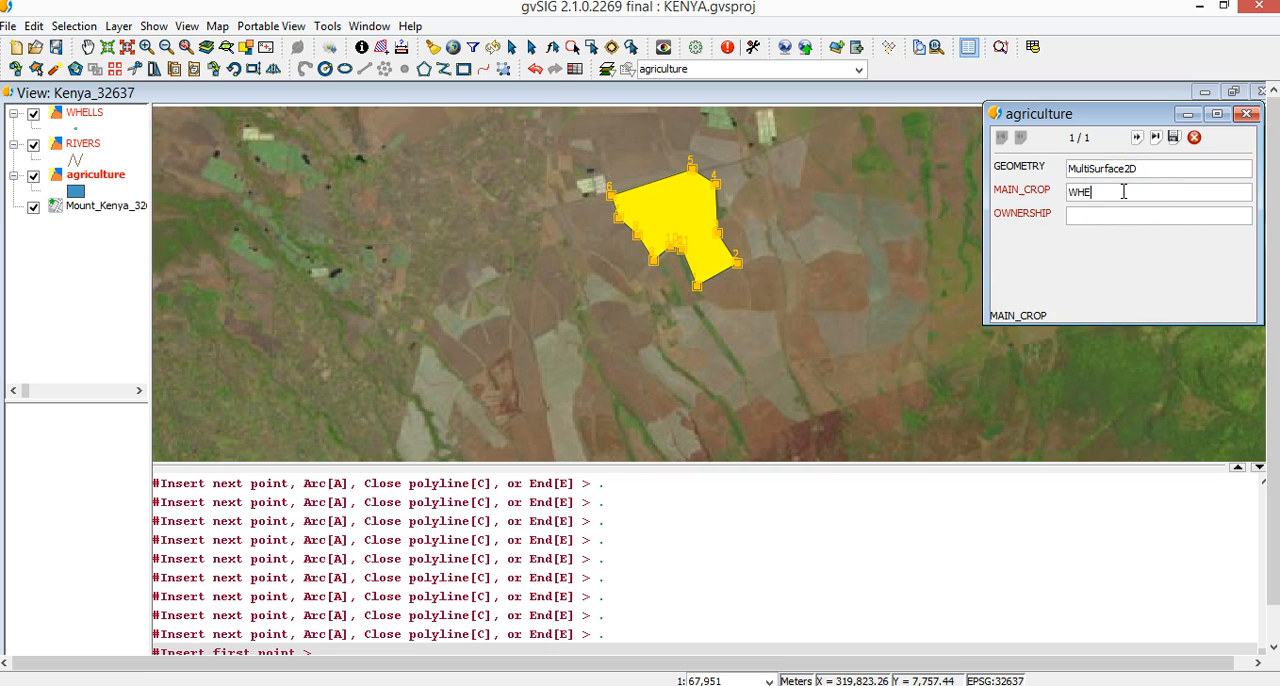
{"action": "left_click", "coordinate": [1102, 216]}
{"action": "left_click", "coordinate": [1175, 138]}
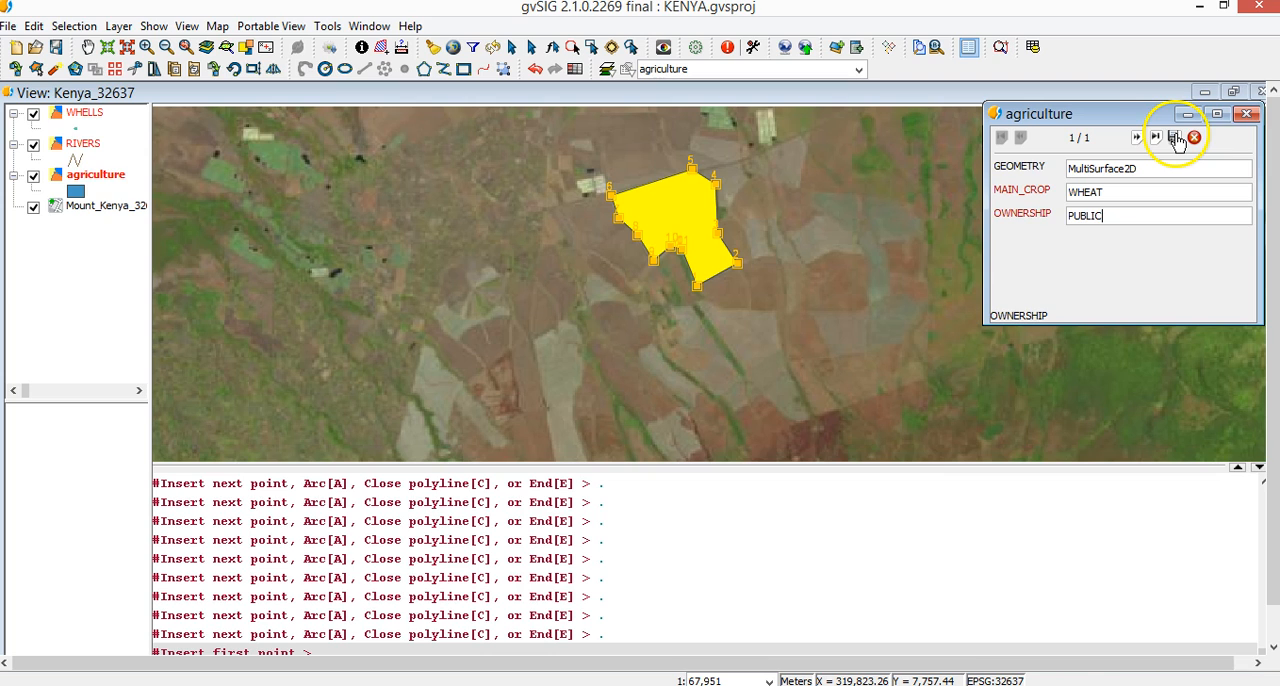
{"action": "left_click", "coordinate": [1246, 113]}
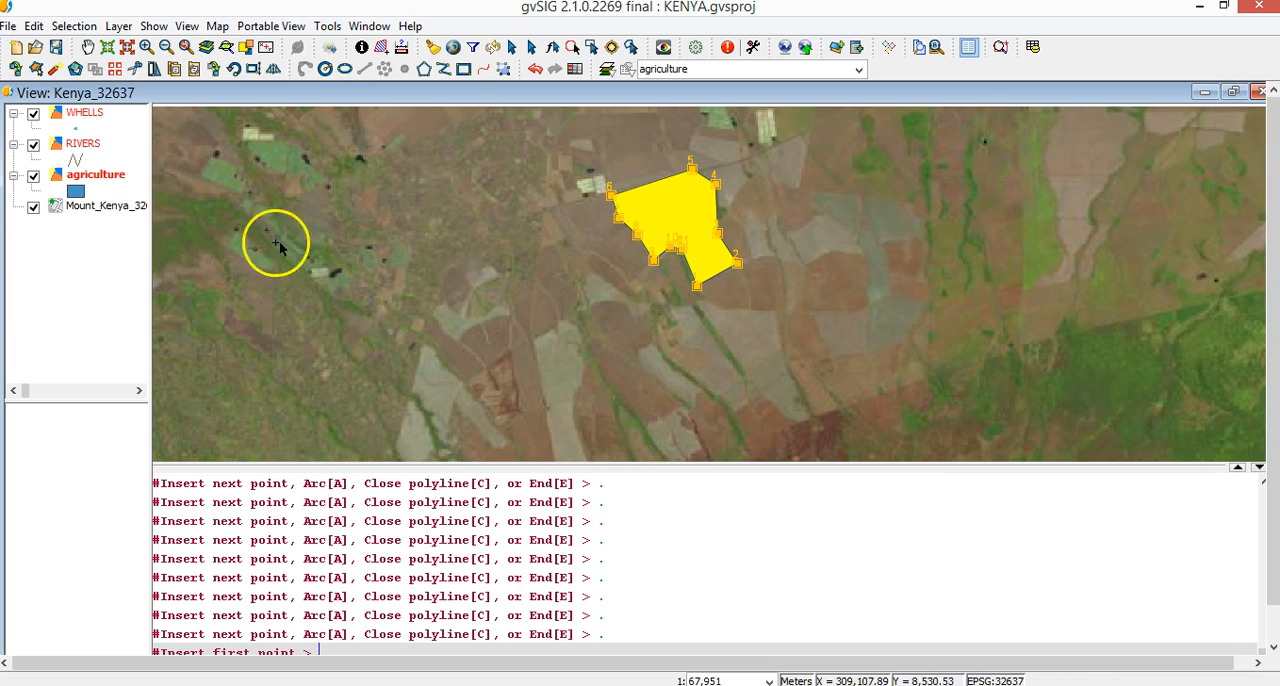
Trace the boundary of the round brown field east of the first polygon with the Polyline tool and terminate it
{"action": "left_click", "coordinate": [443, 69]}
{"action": "left_click", "coordinate": [803, 266]}
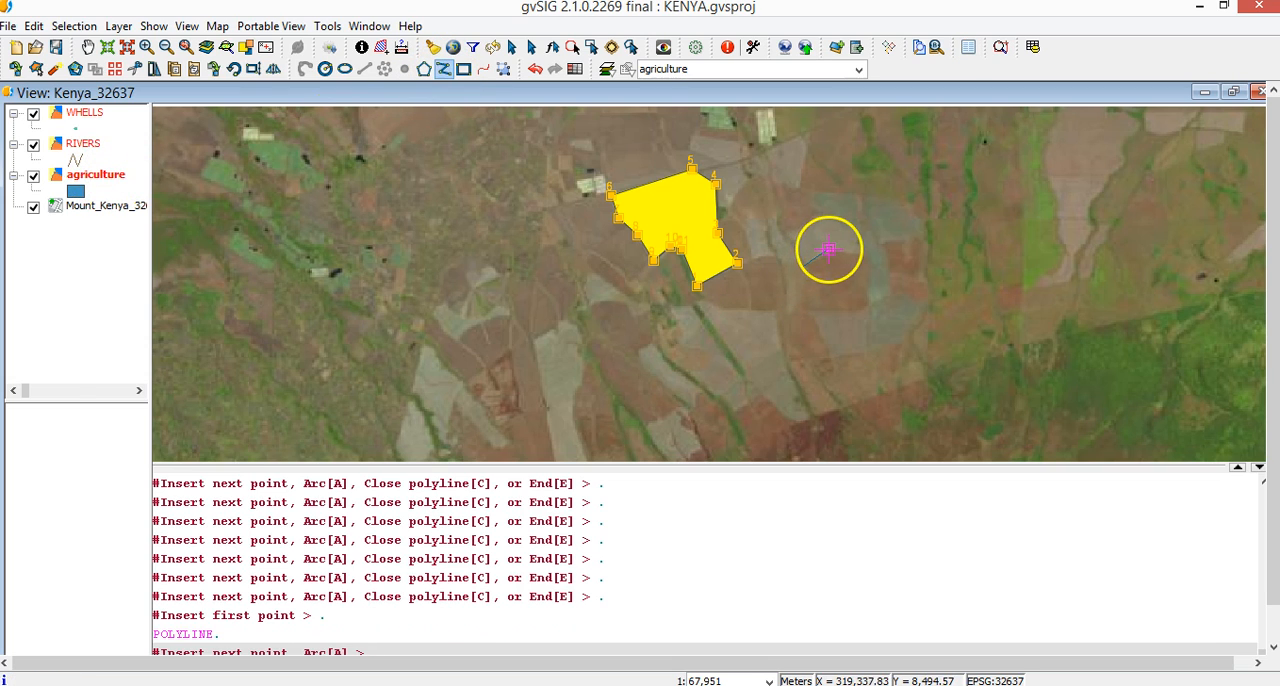
{"action": "left_click", "coordinate": [835, 251]}
{"action": "left_click", "coordinate": [866, 257]}
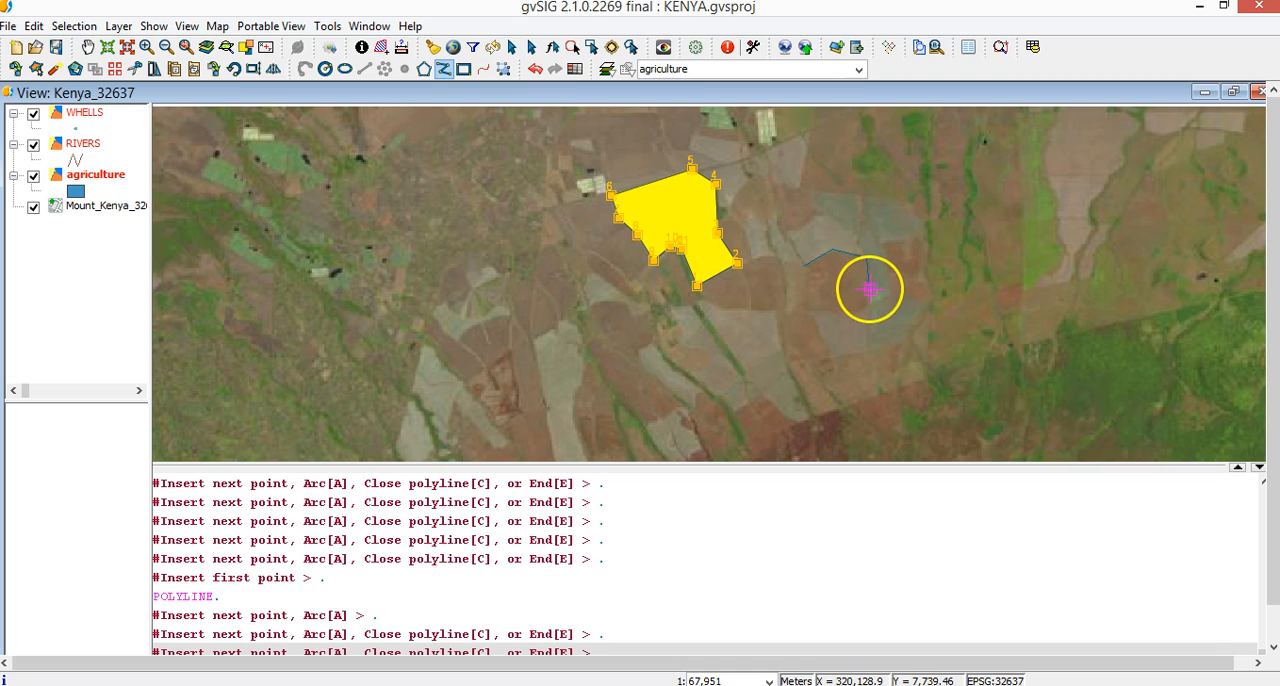
{"action": "left_click", "coordinate": [866, 290]}
{"action": "left_click", "coordinate": [850, 309]}
{"action": "left_click", "coordinate": [828, 307]}
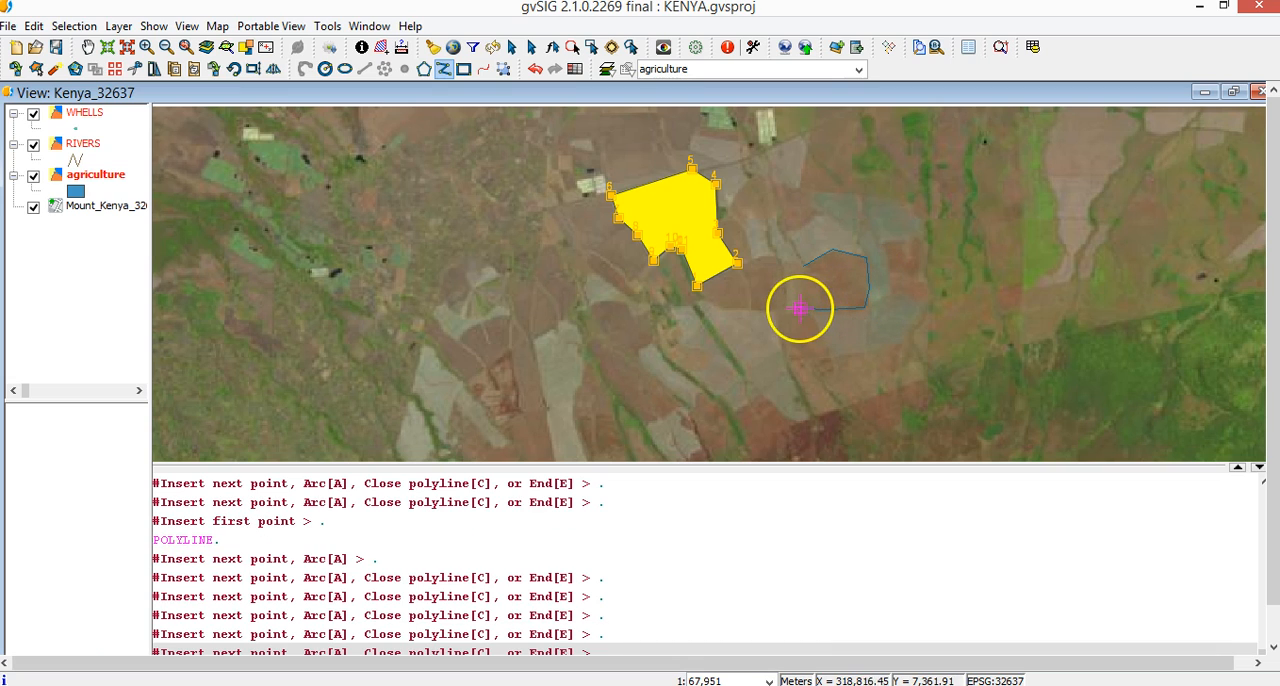
{"action": "left_click", "coordinate": [805, 305]}
{"action": "left_click", "coordinate": [800, 275]}
{"action": "right_click", "coordinate": [800, 275]}
{"action": "left_click", "coordinate": [850, 331]}
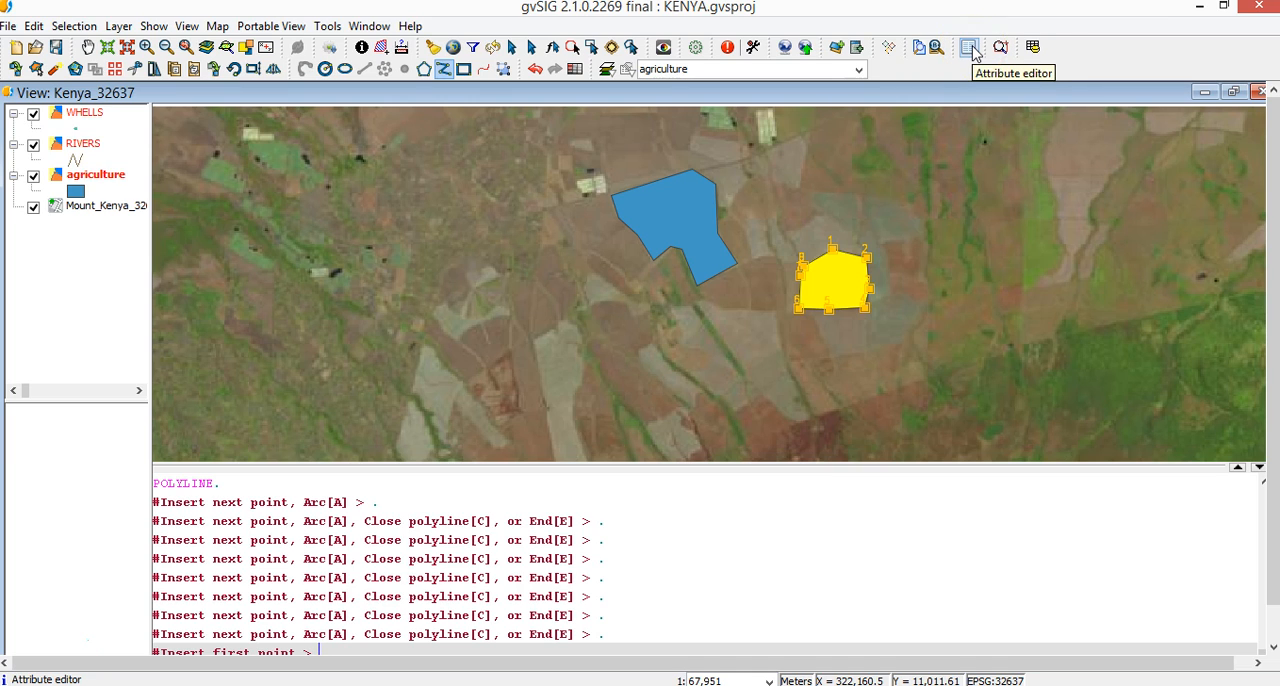
Set the new field's MAIN_CROP to BARLEY and OWNERSHIP to PRIVATE in the attribute editor and close the form
{"action": "left_click", "coordinate": [970, 48]}
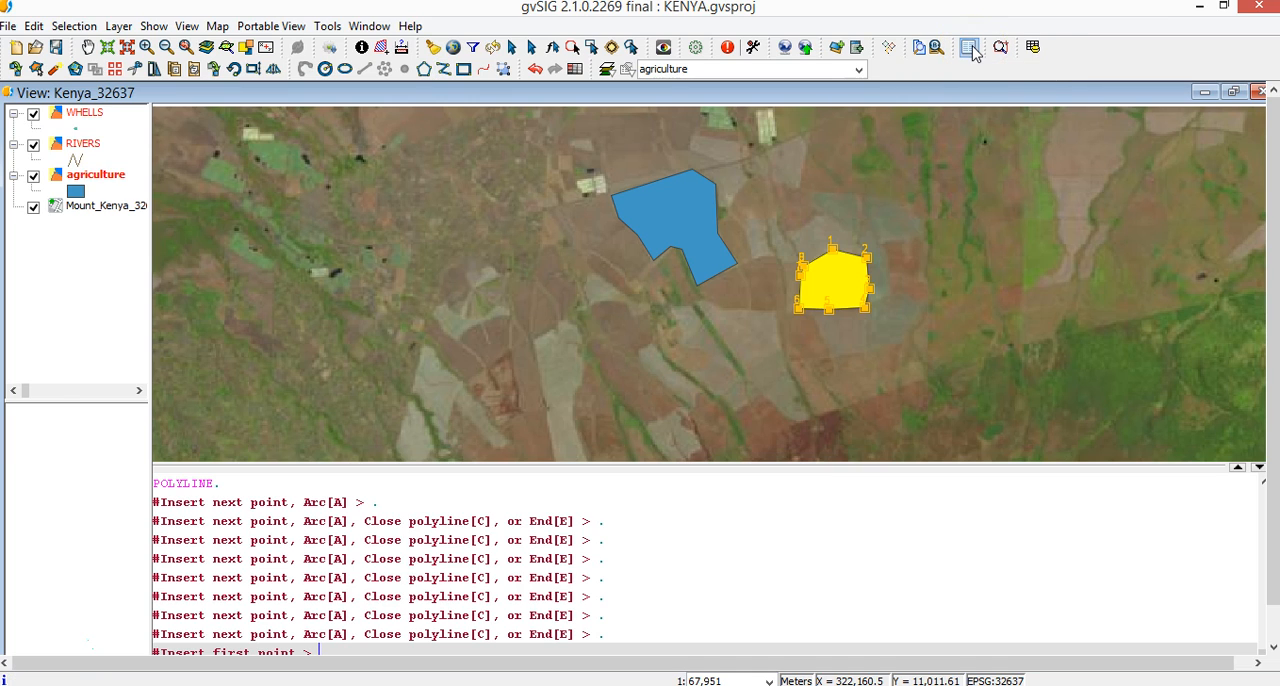
{"action": "left_click", "coordinate": [837, 282]}
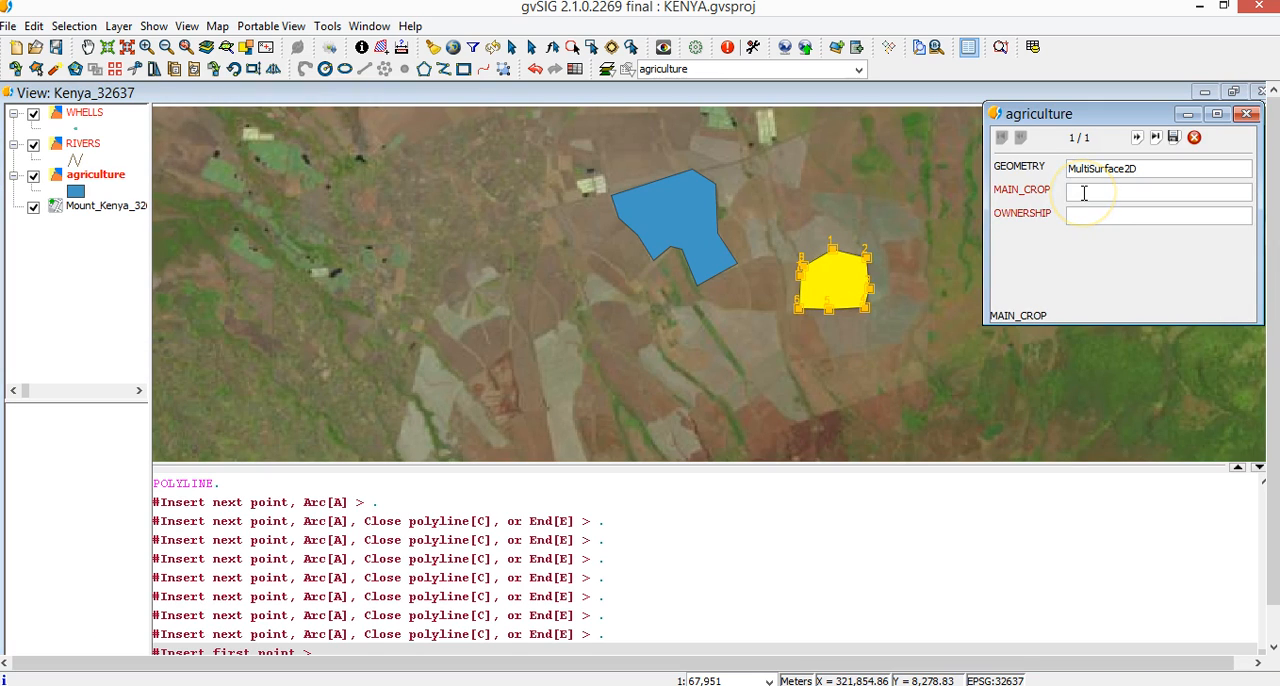
{"action": "left_click", "coordinate": [1096, 215]}
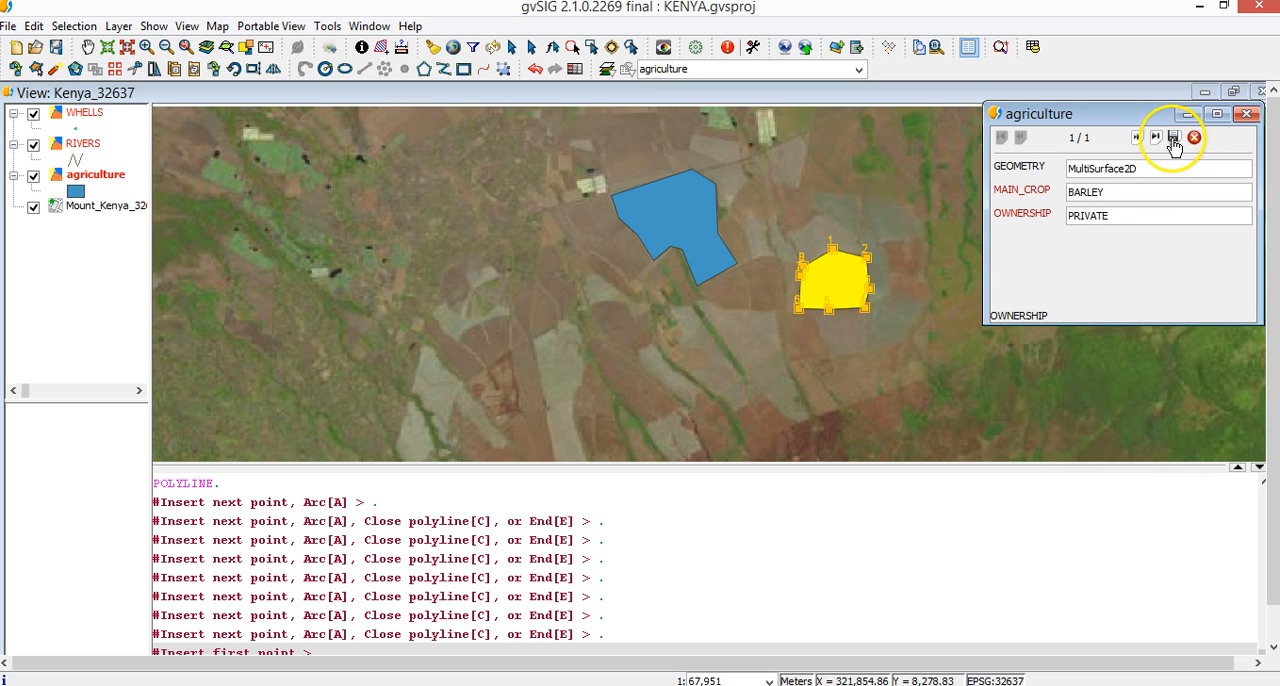
{"action": "left_click", "coordinate": [1246, 114]}
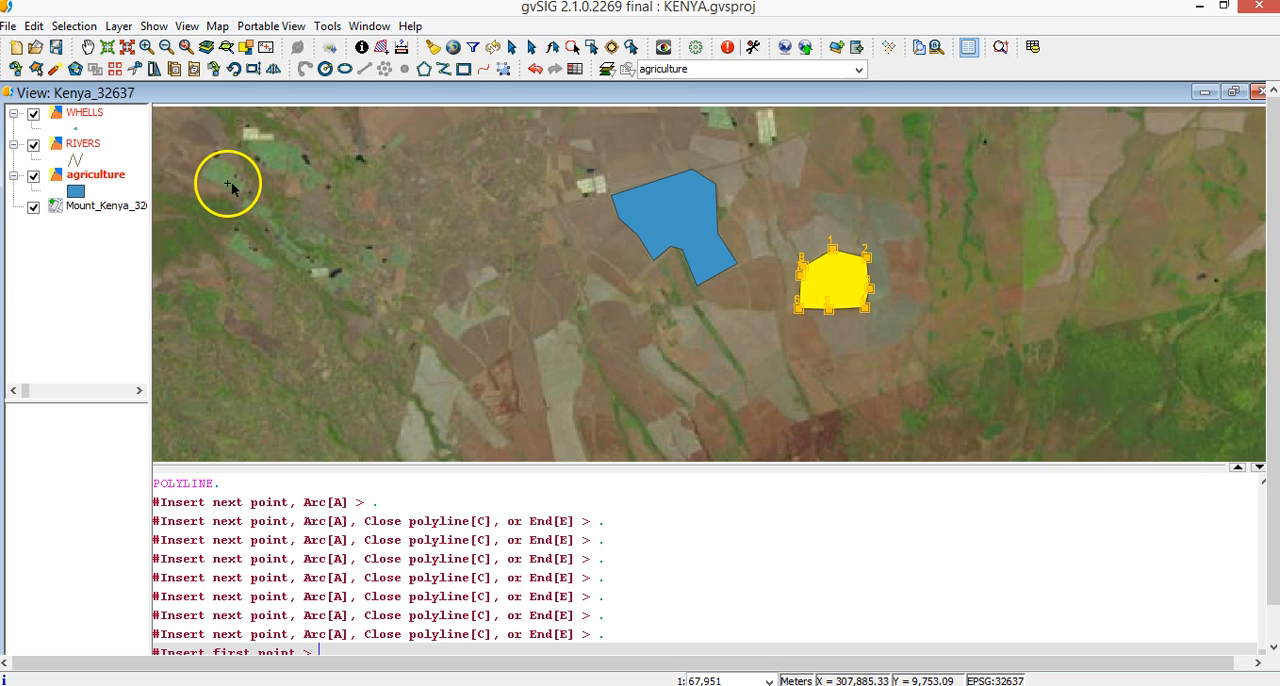
Finish editing the agriculture layer and review both fields' records in its attribute table
{"action": "right_click", "coordinate": [97, 183]}
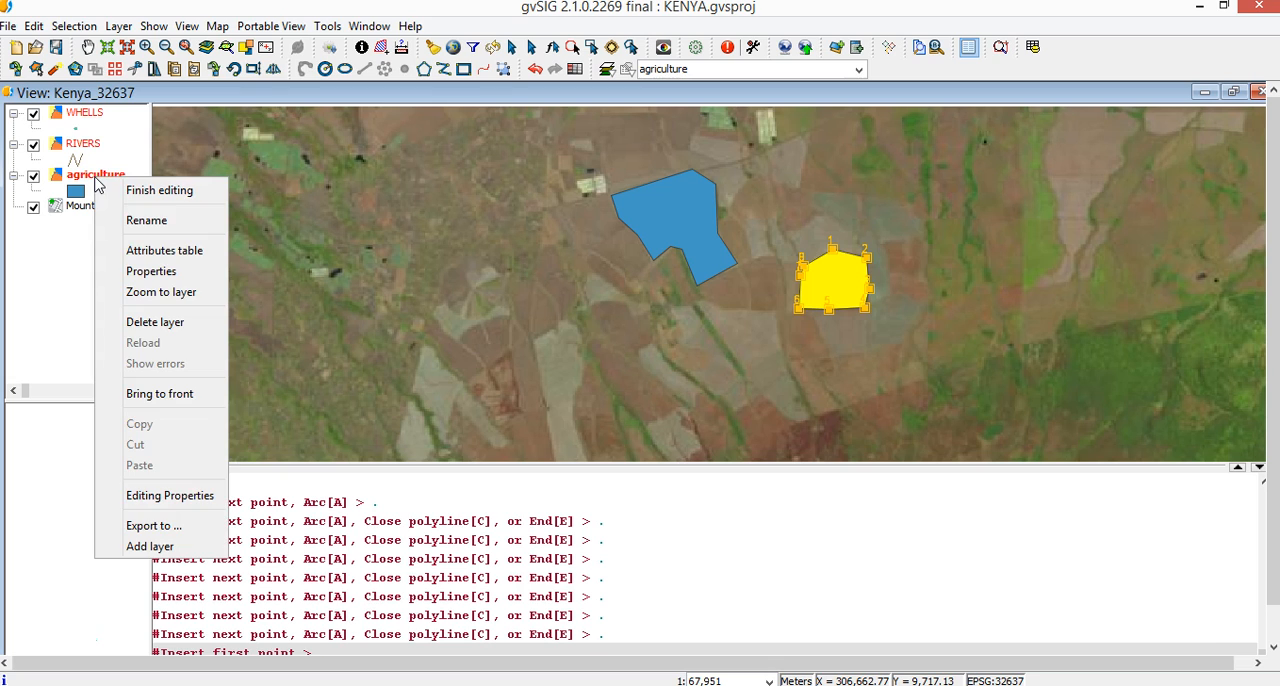
{"action": "left_click", "coordinate": [160, 190]}
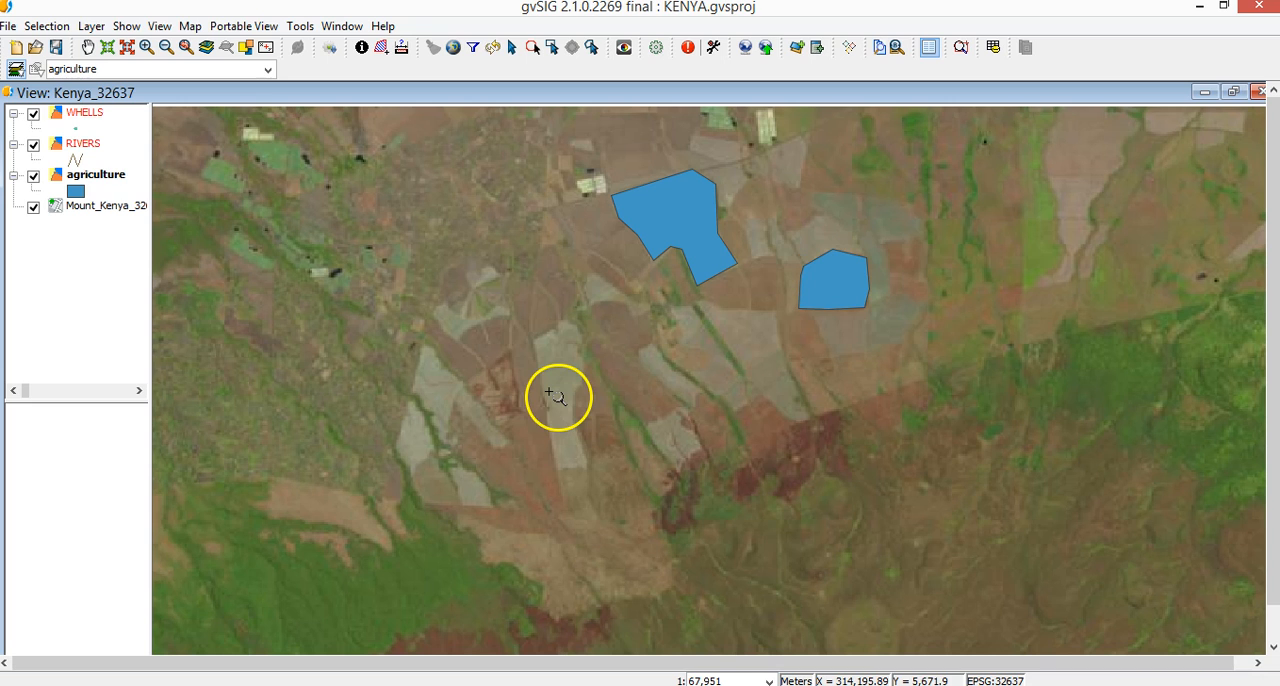
{"action": "left_click", "coordinate": [995, 47]}
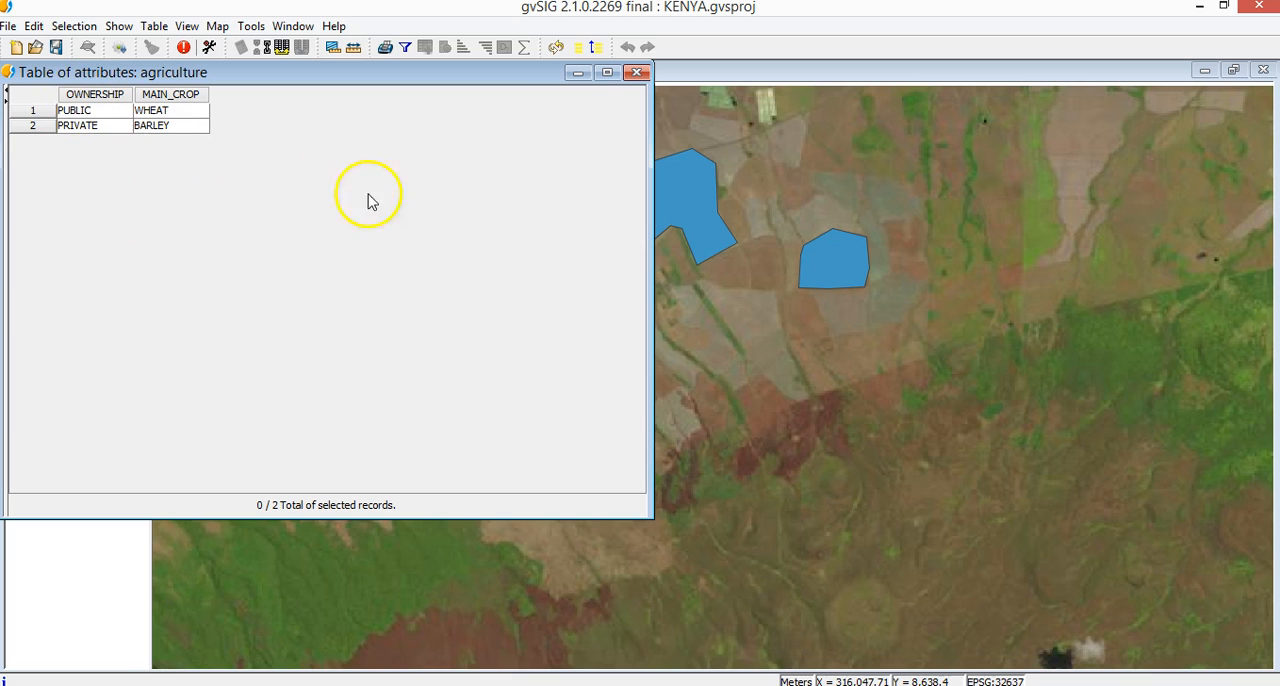
{"action": "left_click", "coordinate": [639, 75]}
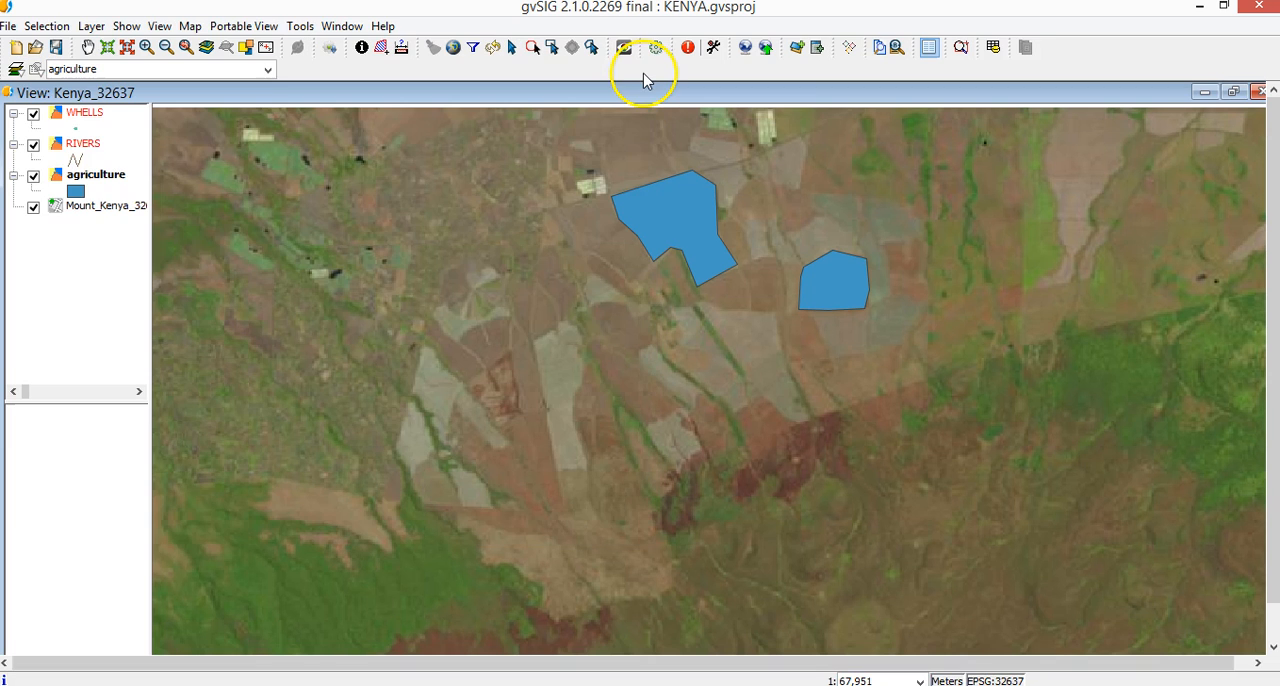
Put the RIVERS layer in editing and trace the north-south river east of the fields as a polyline down to the forest edge
{"action": "left_click", "coordinate": [84, 145]}
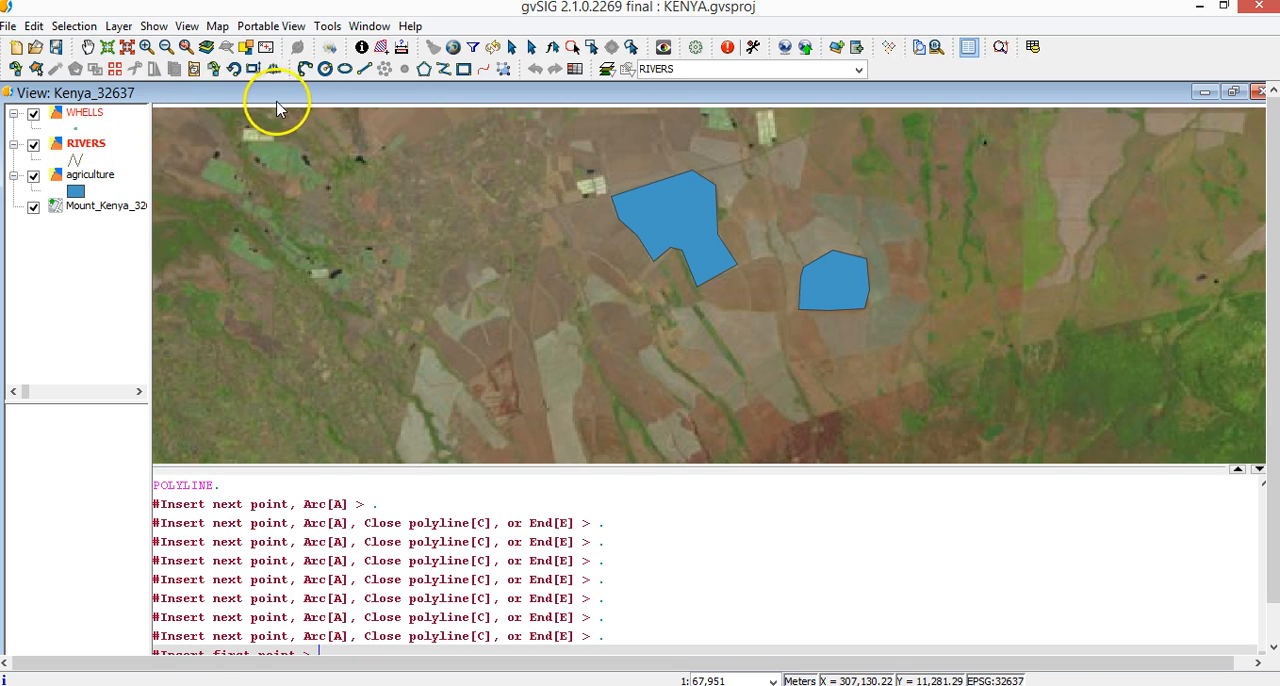
{"action": "left_click", "coordinate": [445, 71]}
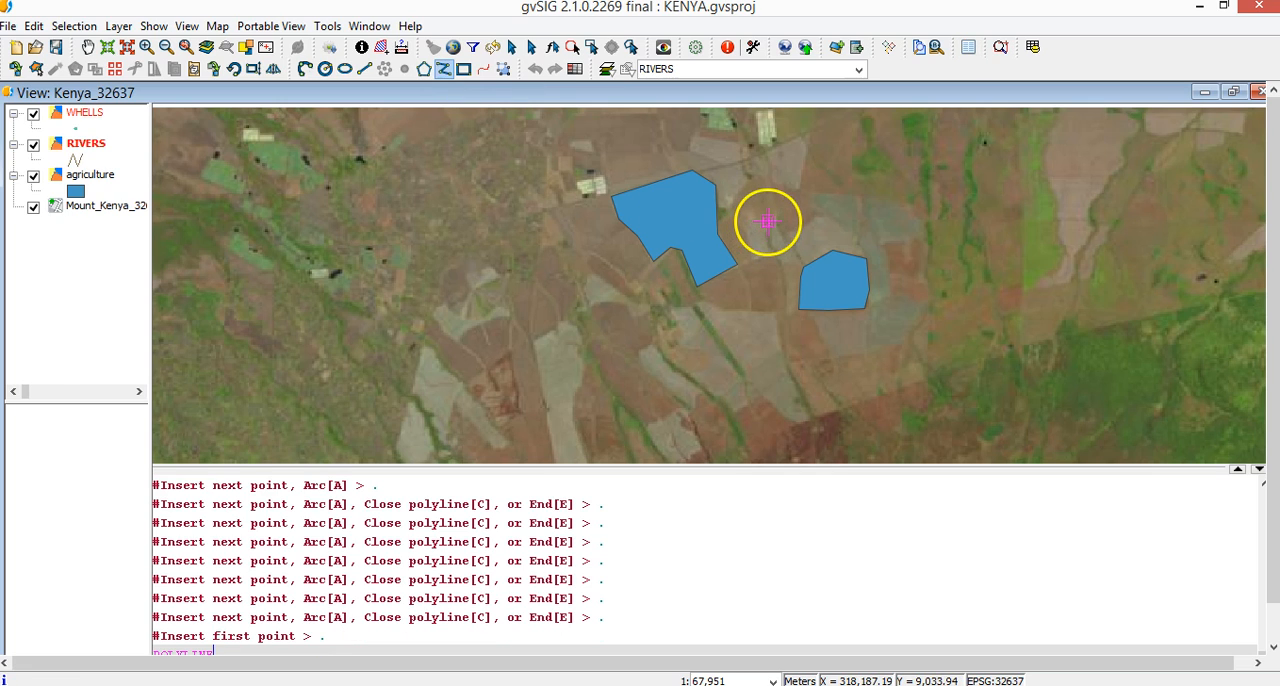
{"action": "left_click", "coordinate": [1017, 148]}
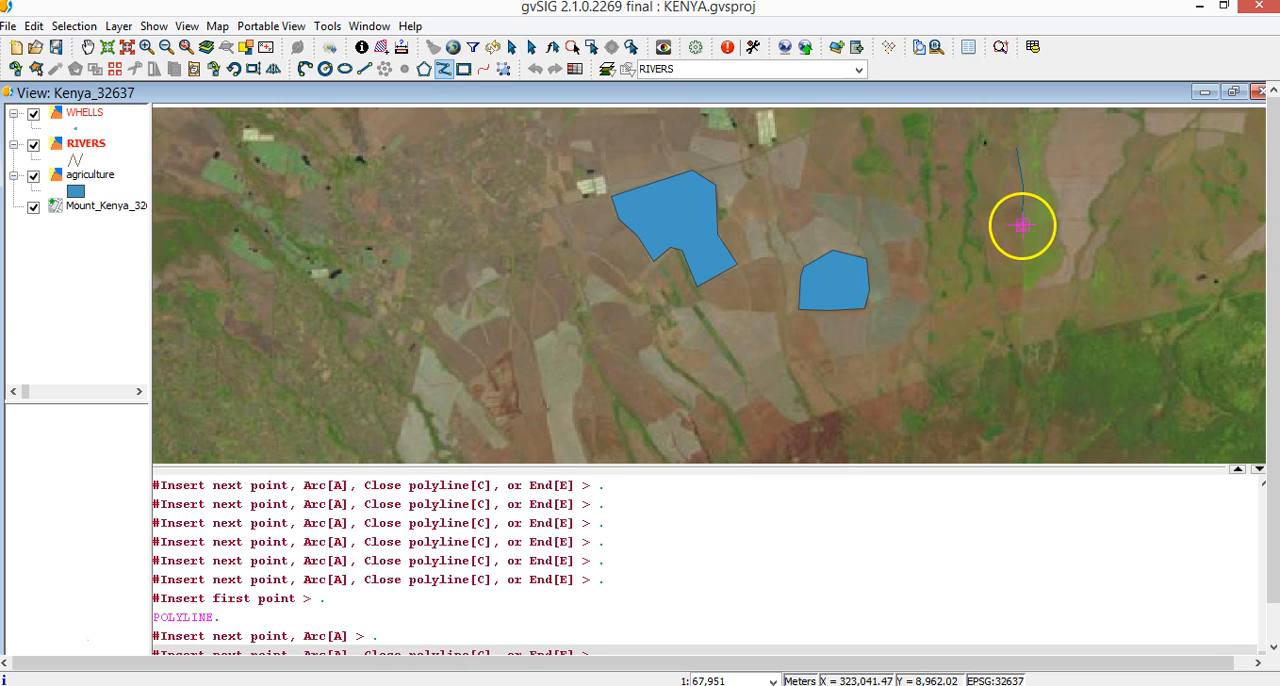
{"action": "left_click", "coordinate": [1021, 232]}
{"action": "left_click", "coordinate": [1021, 294]}
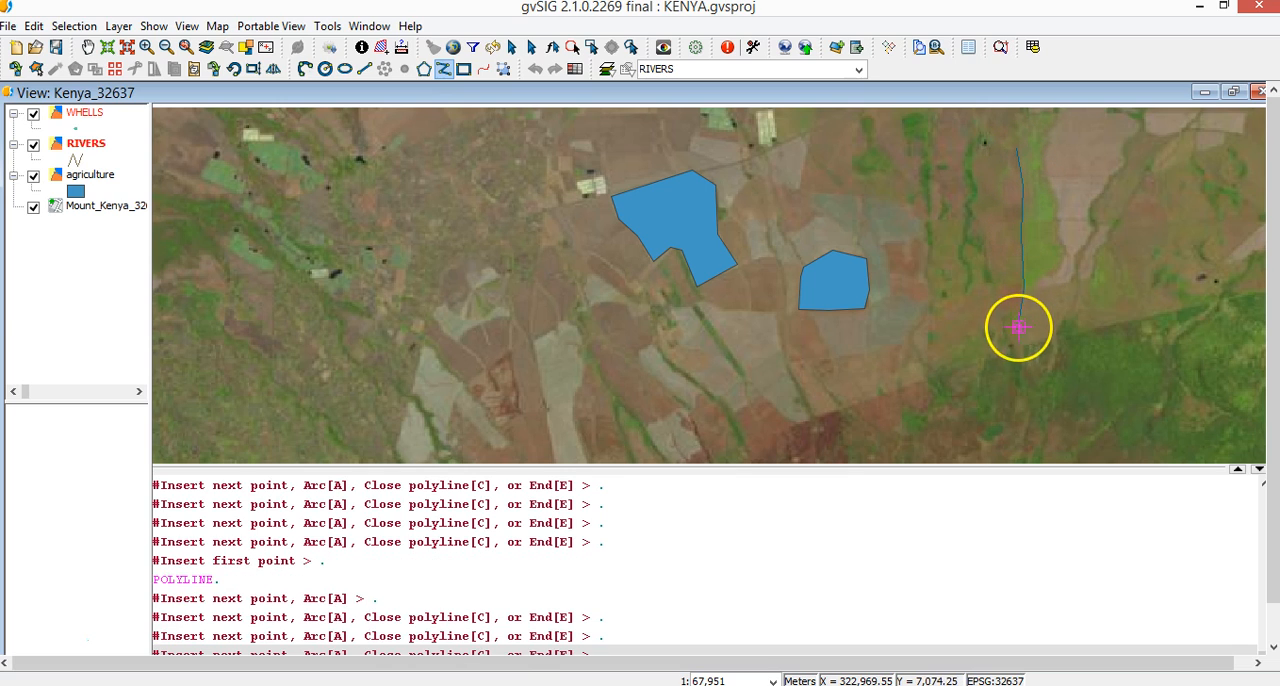
{"action": "left_click", "coordinate": [1018, 327]}
{"action": "left_click", "coordinate": [1017, 349]}
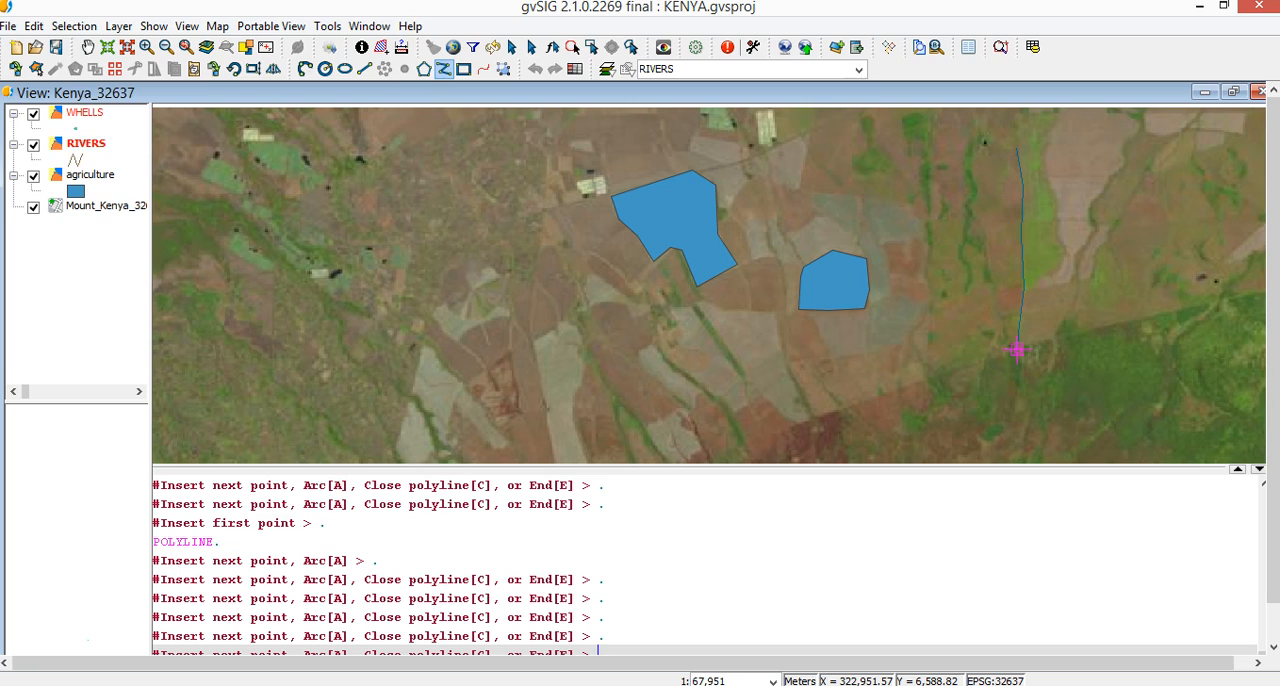
{"action": "right_click", "coordinate": [1016, 349]}
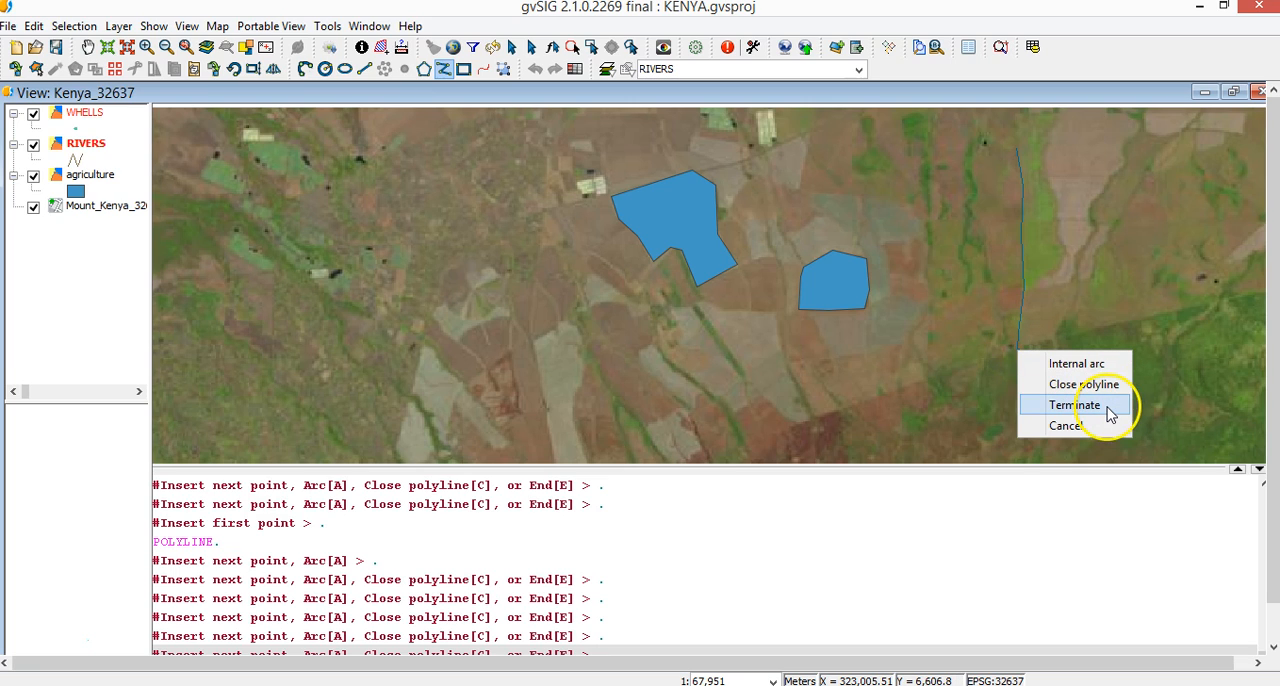
{"action": "left_click", "coordinate": [1074, 405]}
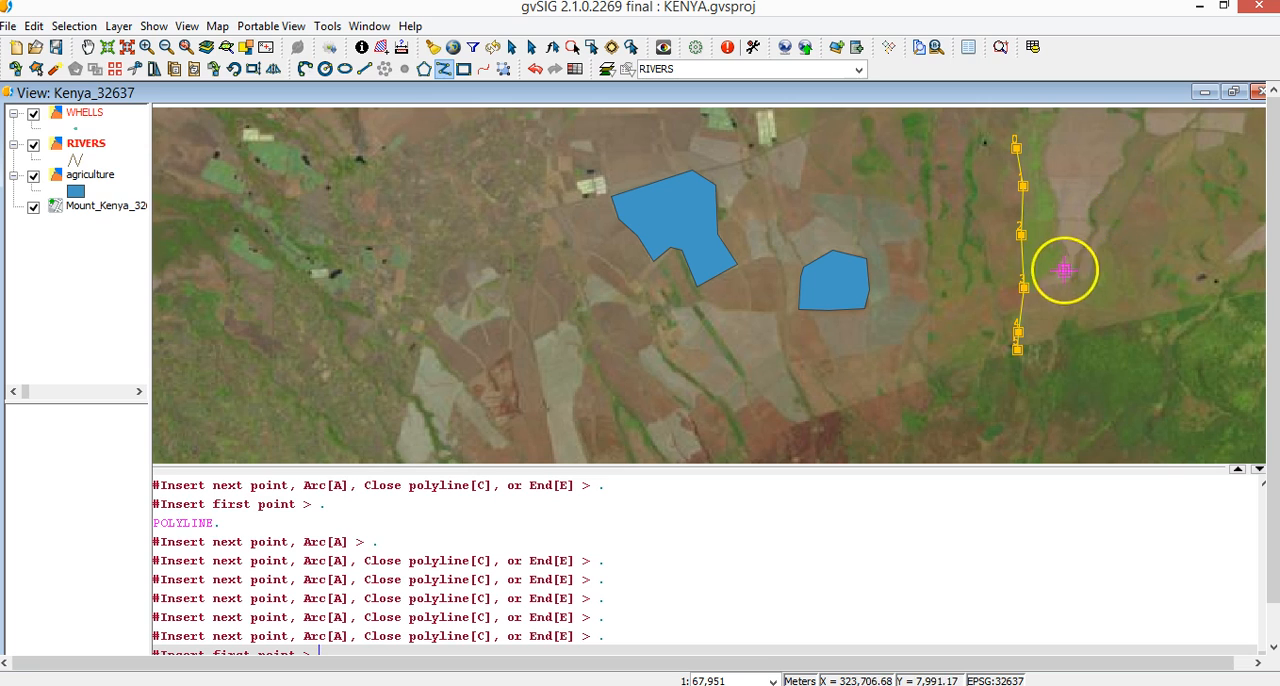
Trace the easternmost river southward as a second polyline, snap its end to the first river's vertex near the forest edge, and terminate it
{"action": "left_click", "coordinate": [1129, 141]}
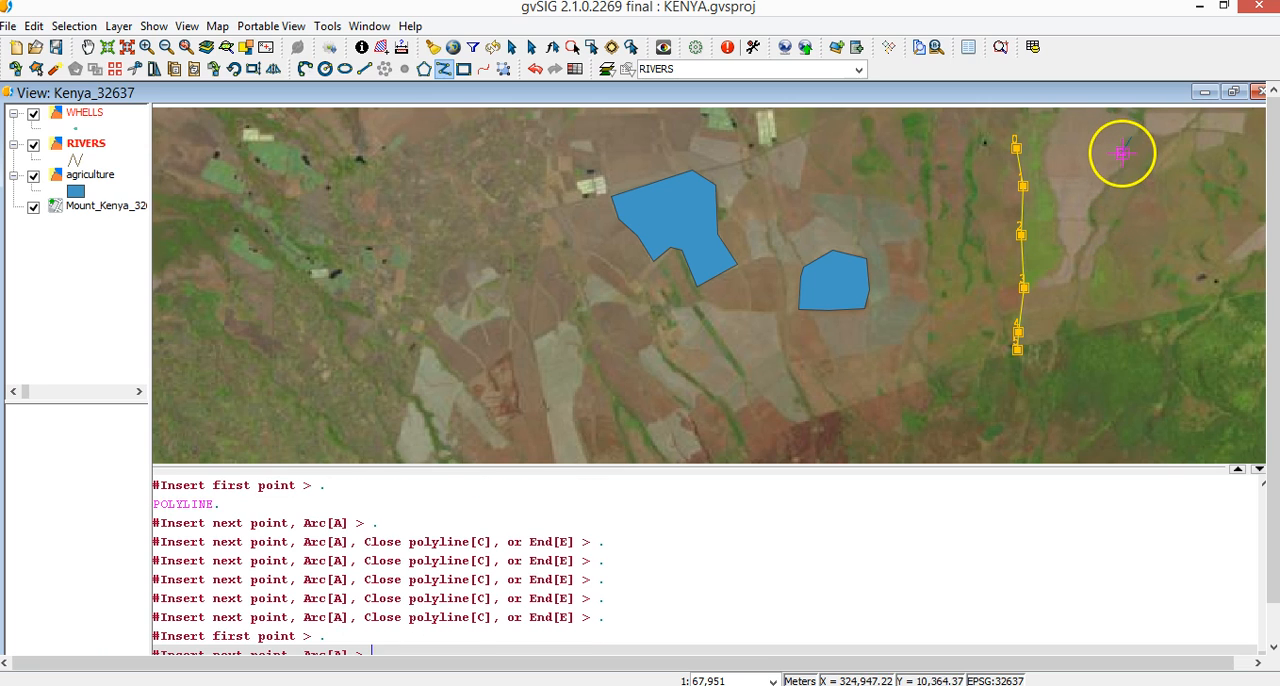
{"action": "left_click", "coordinate": [1122, 159]}
{"action": "left_click", "coordinate": [1110, 180]}
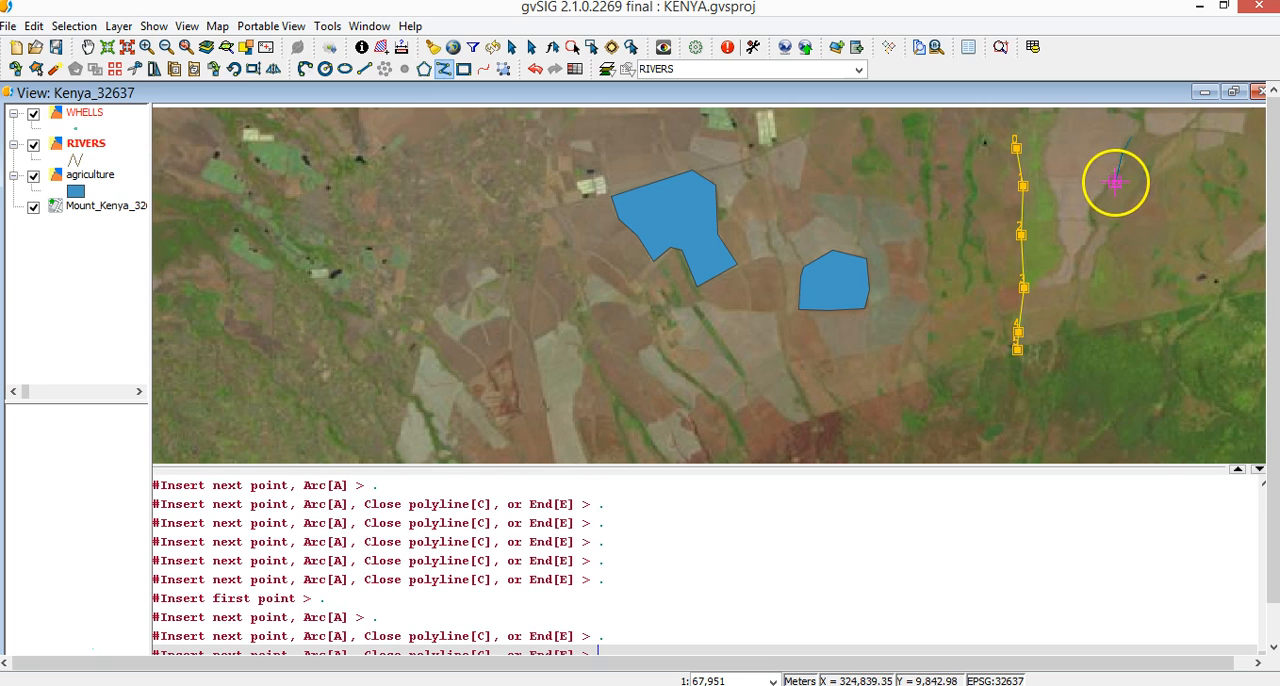
{"action": "left_click", "coordinate": [1101, 198]}
{"action": "left_click", "coordinate": [1093, 216]}
{"action": "left_click", "coordinate": [1090, 242]}
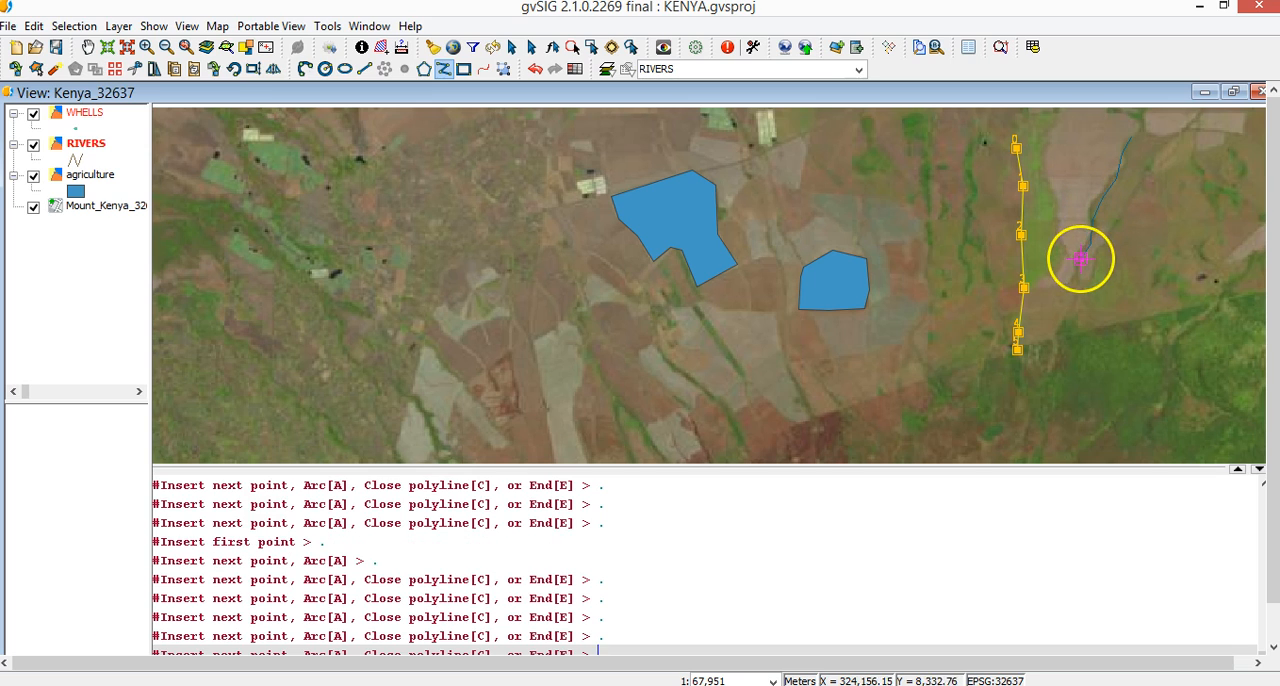
{"action": "left_click", "coordinate": [1077, 265]}
{"action": "left_click", "coordinate": [1070, 292]}
{"action": "left_click", "coordinate": [1062, 320]}
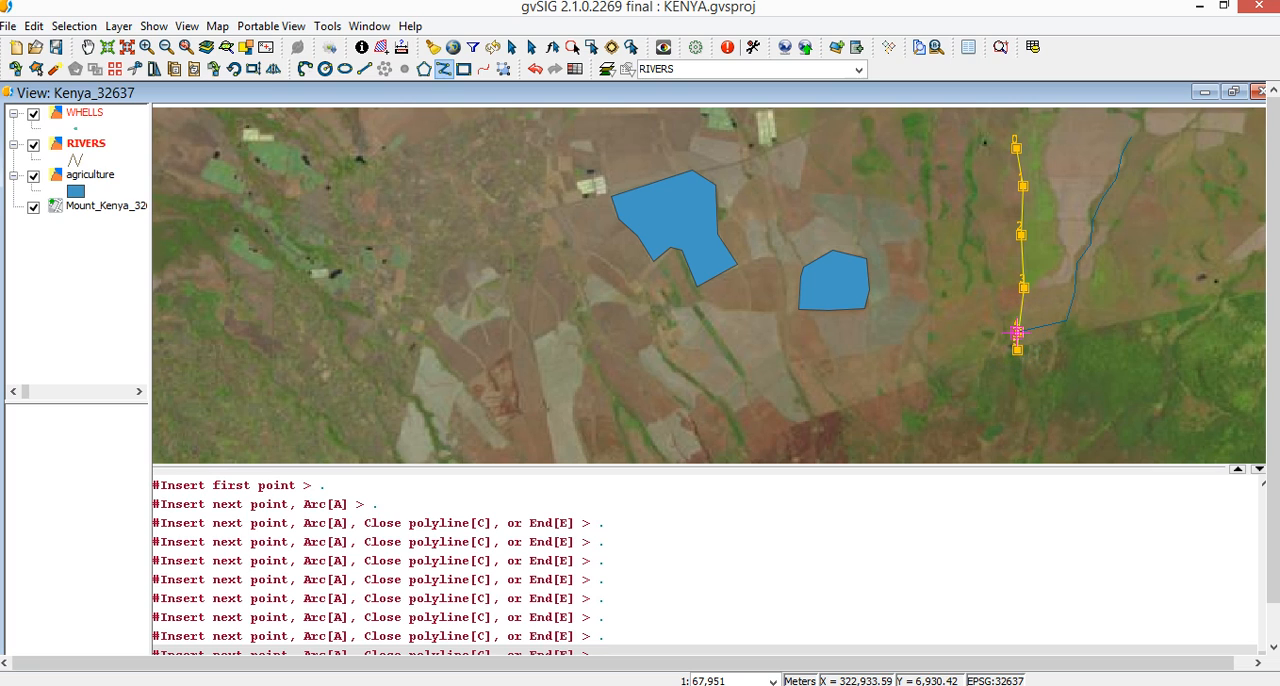
{"action": "left_click", "coordinate": [1016, 332]}
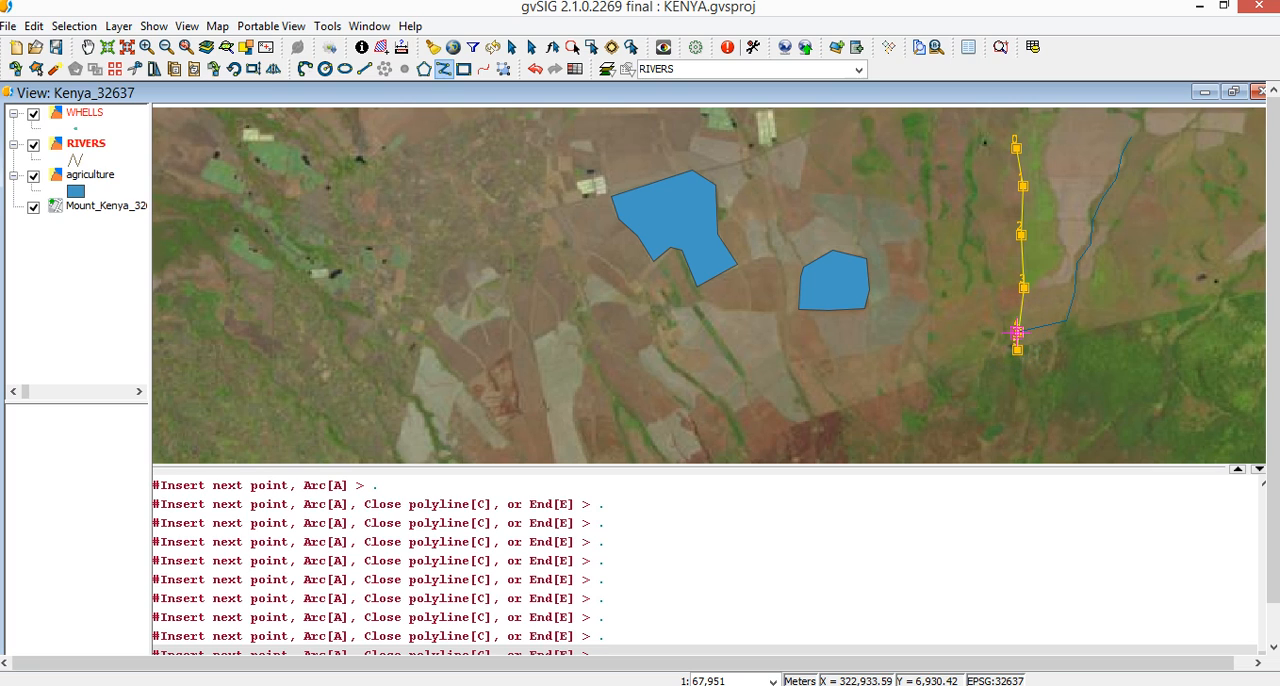
{"action": "right_click", "coordinate": [1016, 332]}
{"action": "left_click", "coordinate": [1071, 390]}
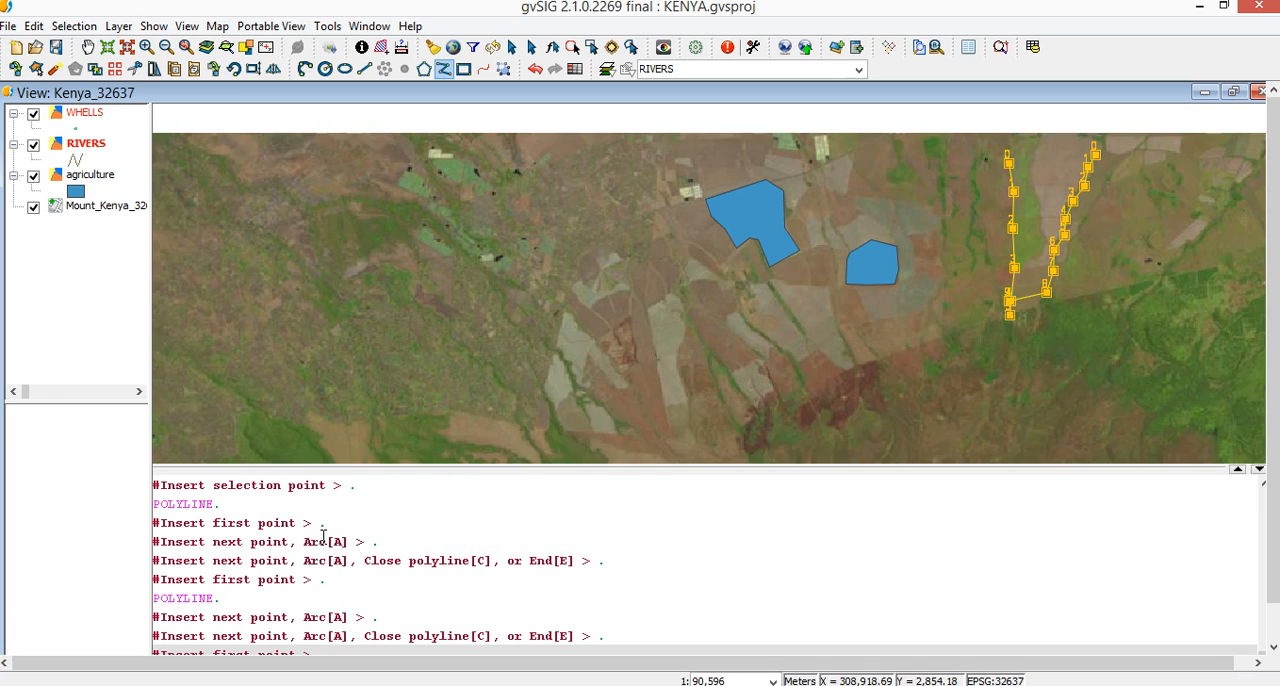
Trace a third river polyline west of the first river, snap its end to the first river's middle vertex, and terminate it
{"action": "left_click", "coordinate": [943, 158]}
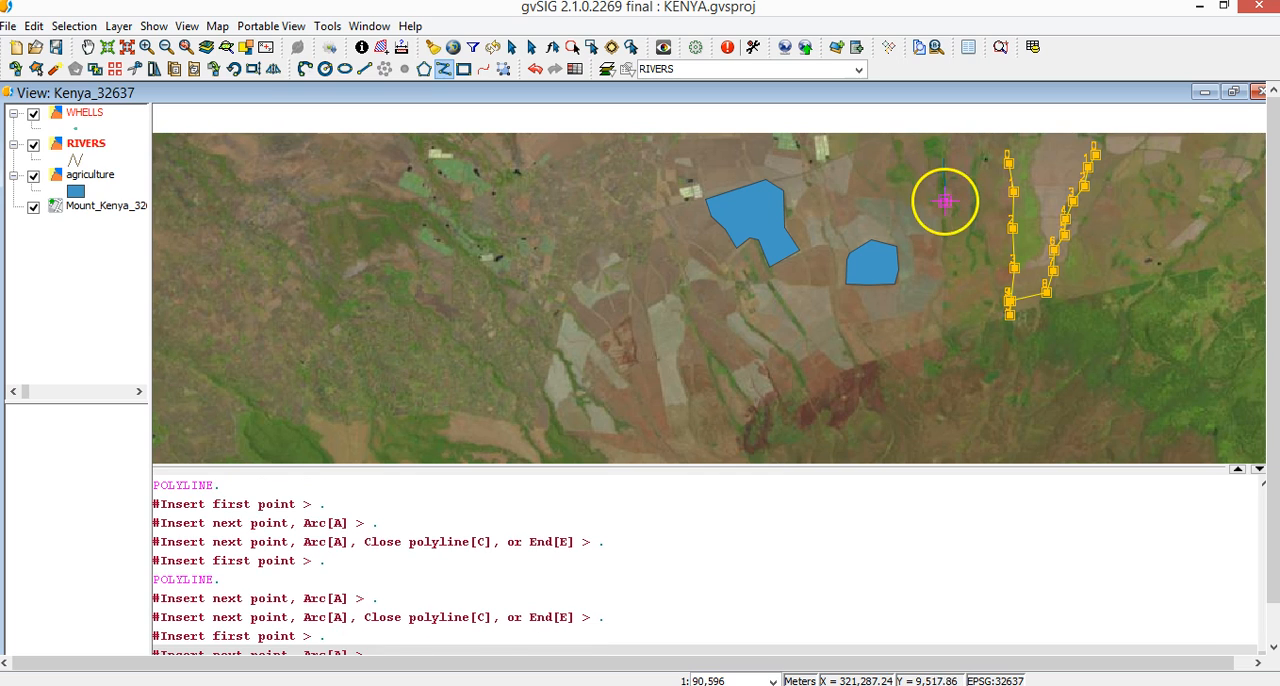
{"action": "left_click", "coordinate": [945, 214]}
{"action": "left_click", "coordinate": [948, 245]}
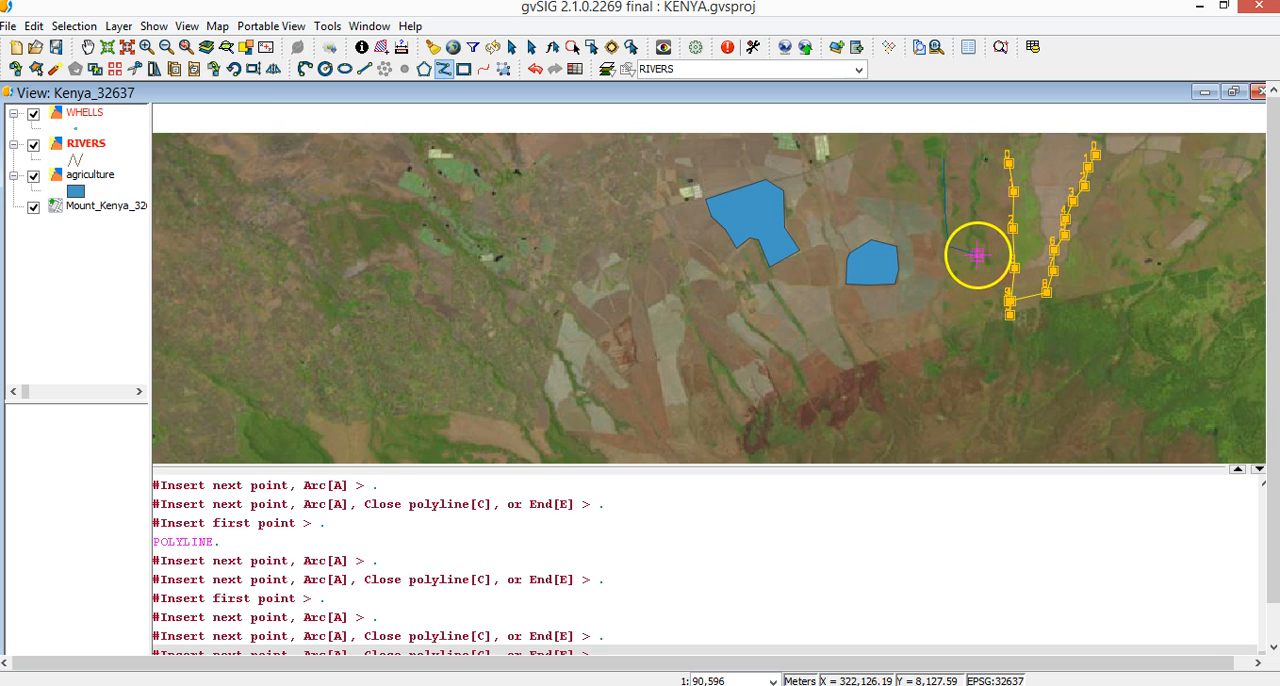
{"action": "left_click", "coordinate": [978, 250]}
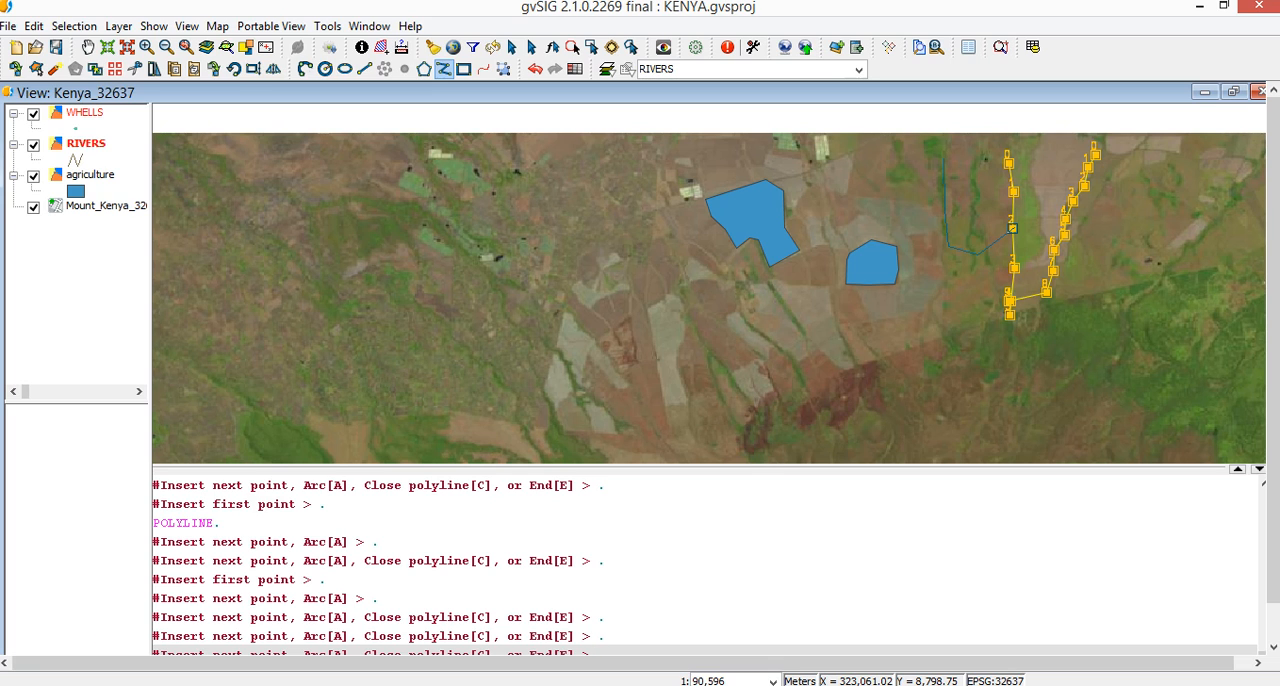
{"action": "scroll", "coordinate": [1013, 247], "scroll_direction": "up", "scroll_amount": 3}
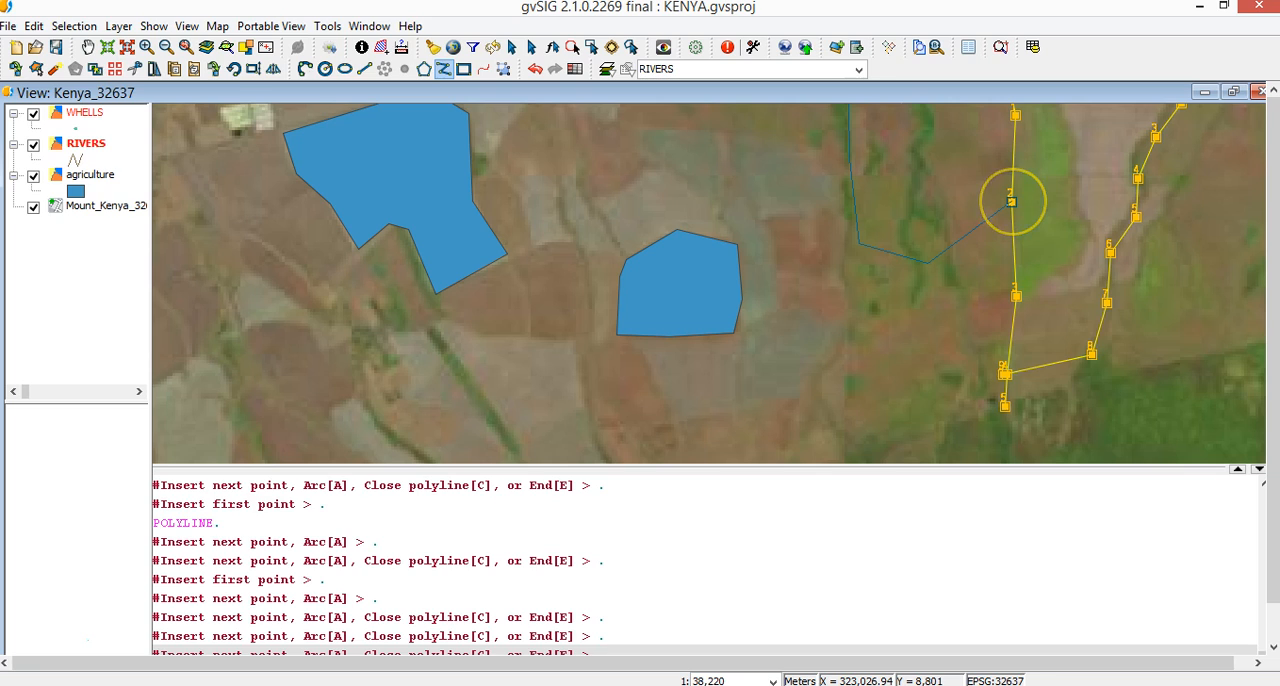
{"action": "left_click", "coordinate": [1011, 202]}
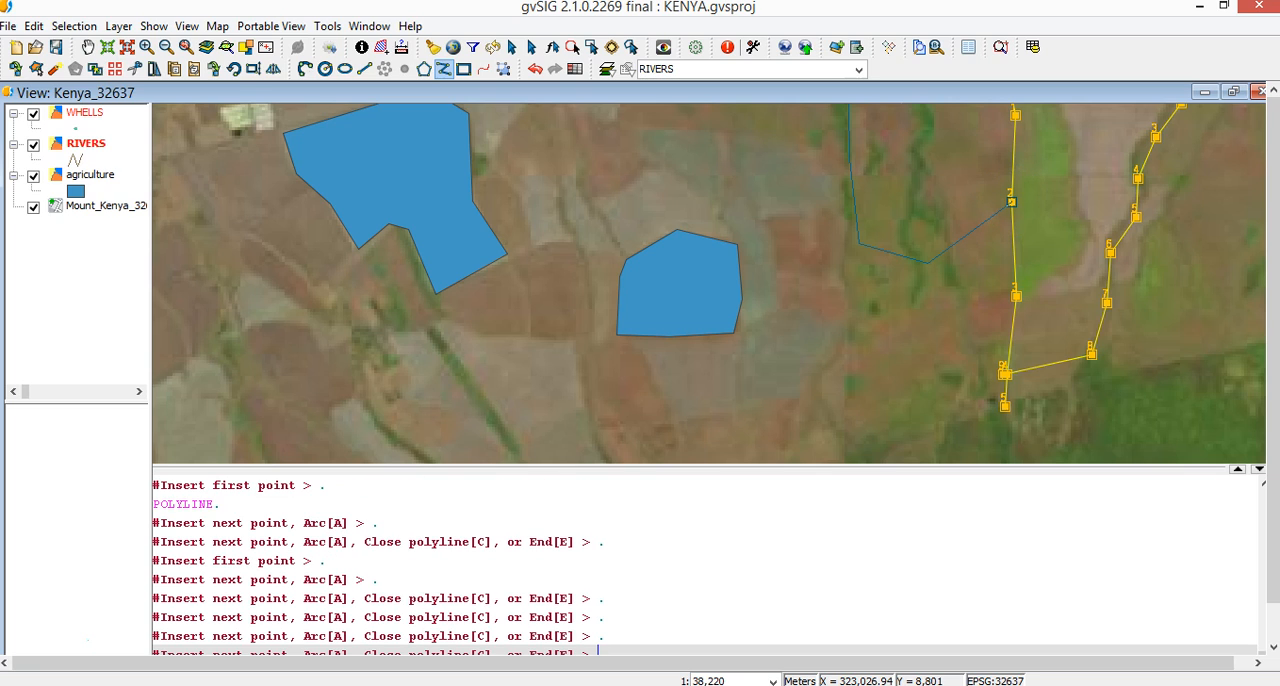
{"action": "right_click", "coordinate": [1012, 203]}
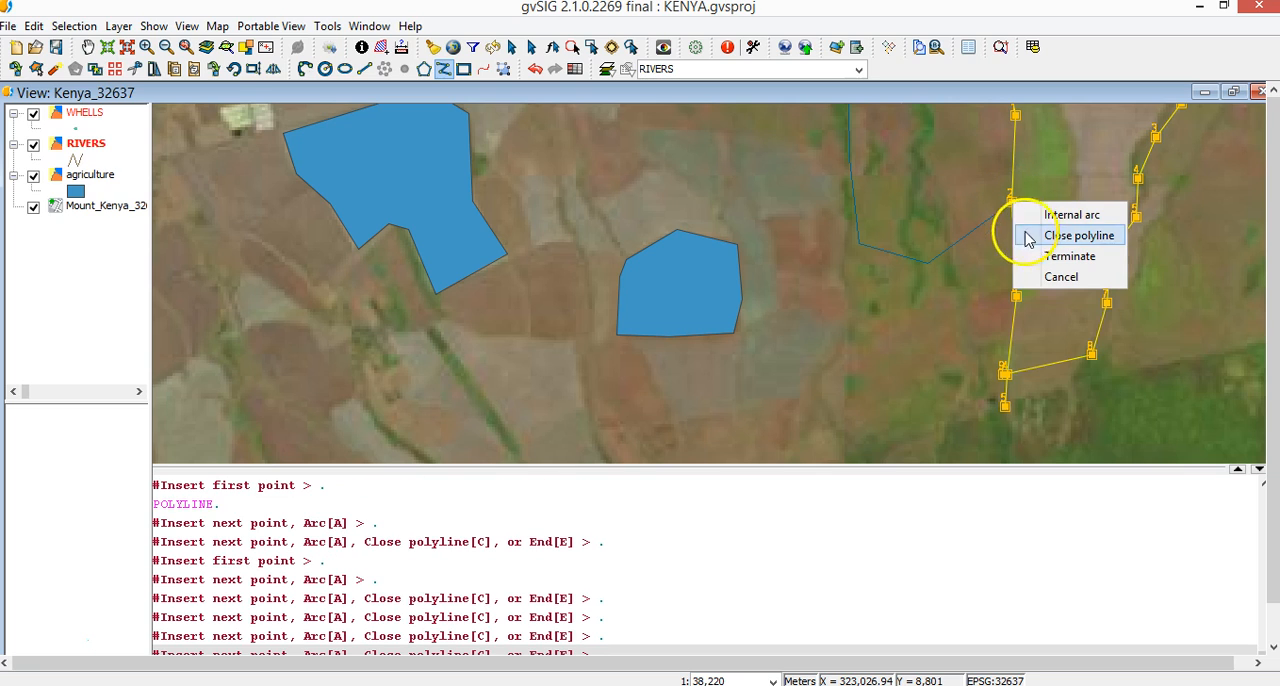
{"action": "left_click", "coordinate": [1050, 256]}
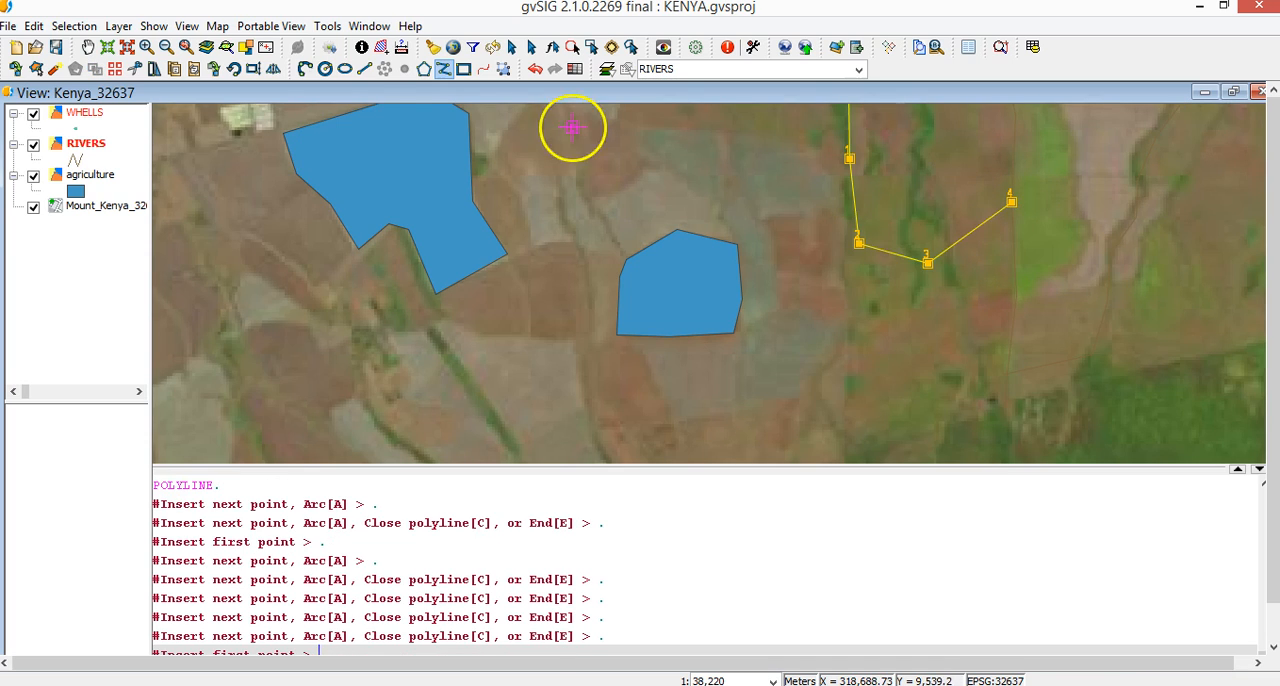
Select the three river lines with a selection rectangle and clear the selection
{"action": "left_click", "coordinate": [591, 47]}
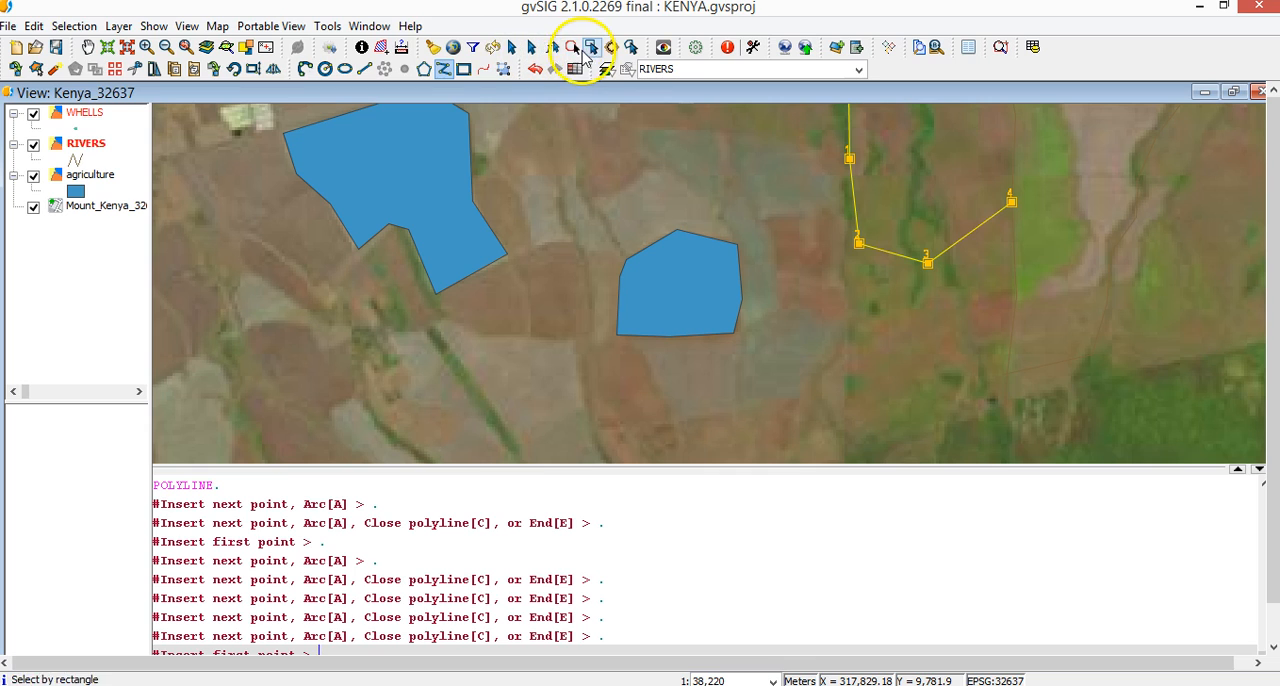
{"action": "left_click_drag", "start_coordinate": [804, 130], "coordinate": [1140, 357]}
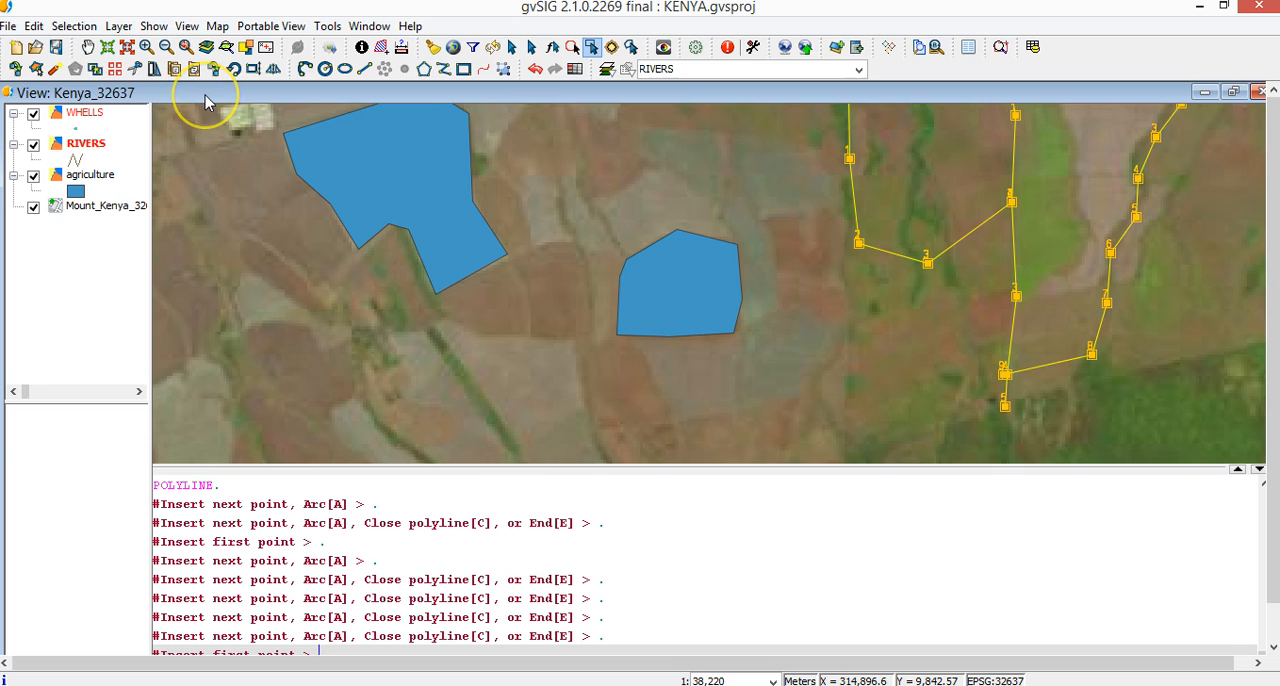
{"action": "left_click", "coordinate": [433, 48]}
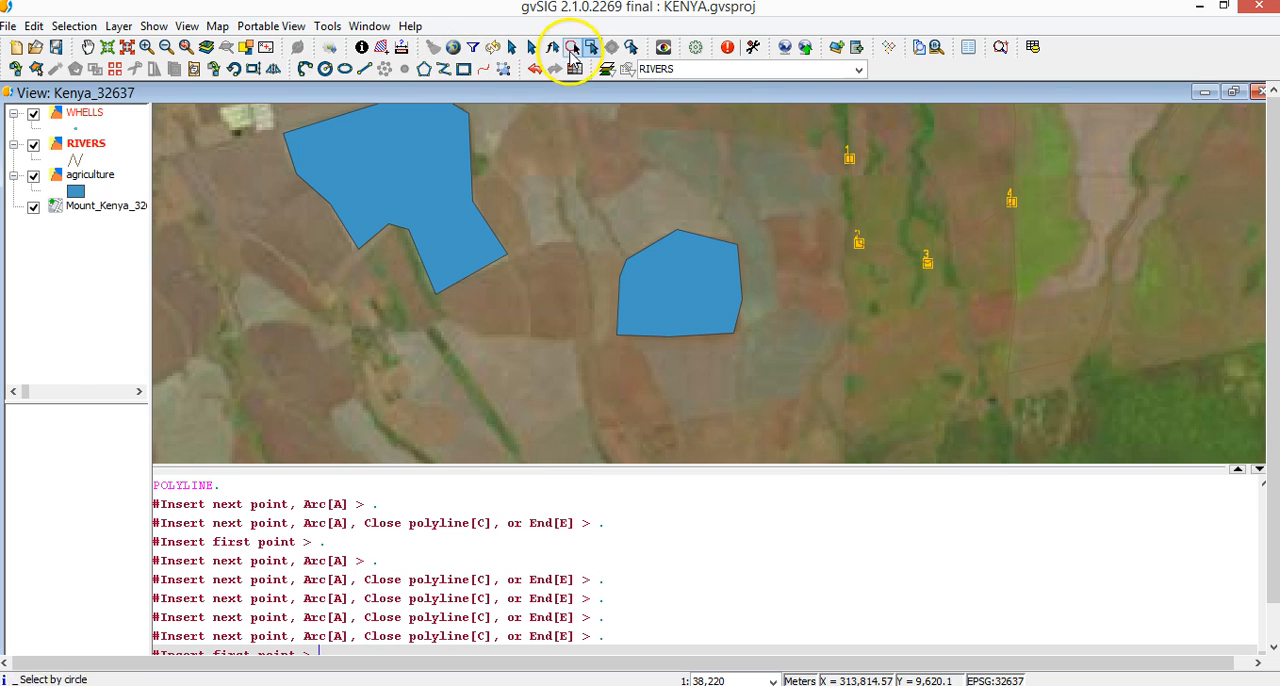
Select the bent river polyline east of the fields, explode it into separate segments, and select its middle and eastern segments individually
{"action": "left_click_drag", "start_coordinate": [840, 170], "coordinate": [994, 291]}
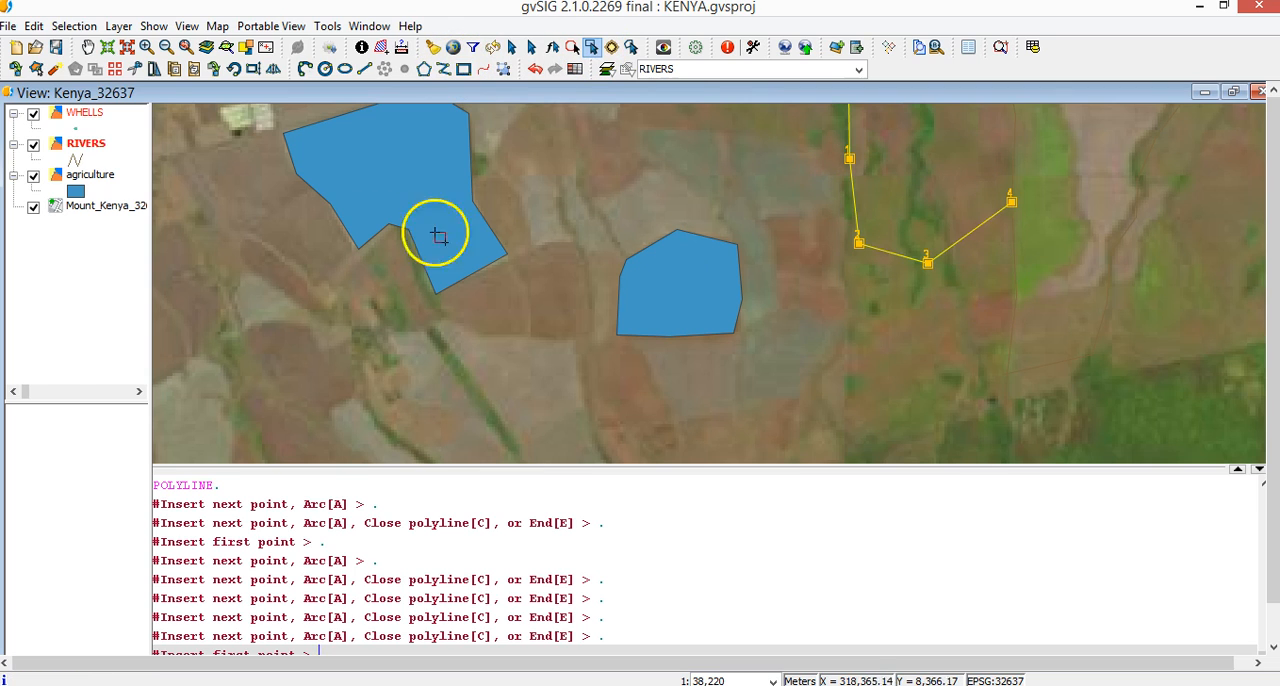
{"action": "left_click", "coordinate": [55, 69]}
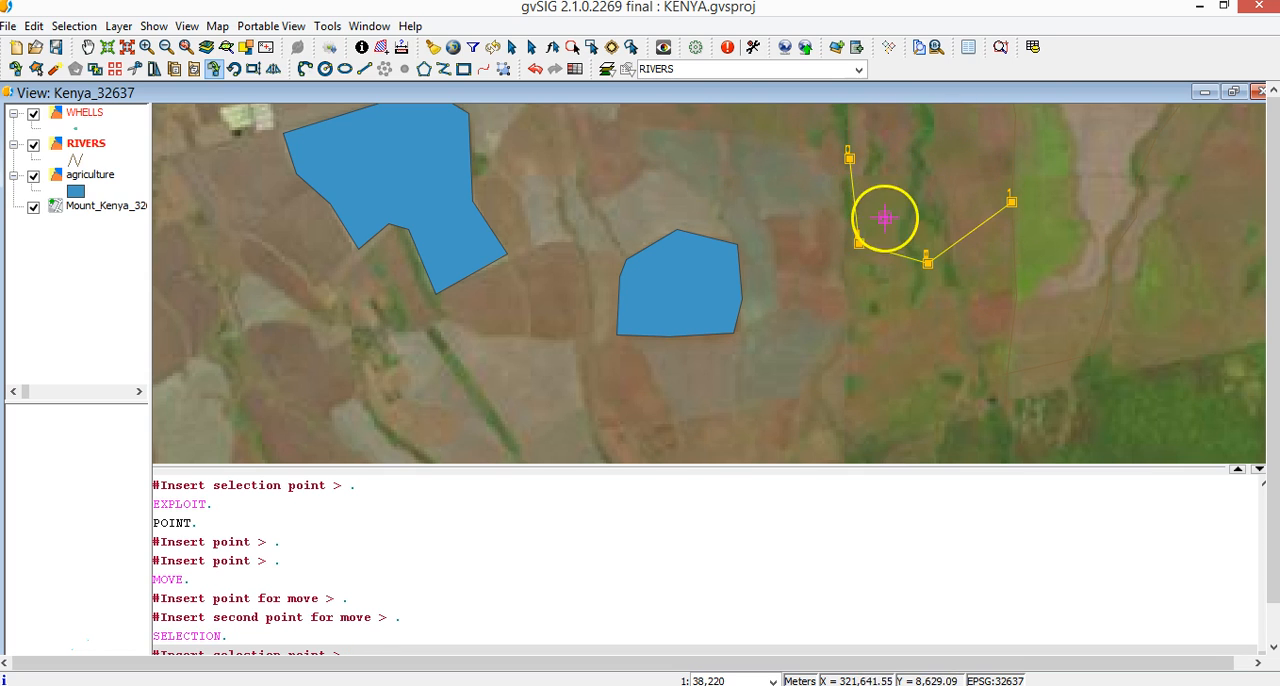
{"action": "left_click", "coordinate": [592, 47]}
{"action": "left_click_drag", "start_coordinate": [844, 187], "coordinate": [904, 275]}
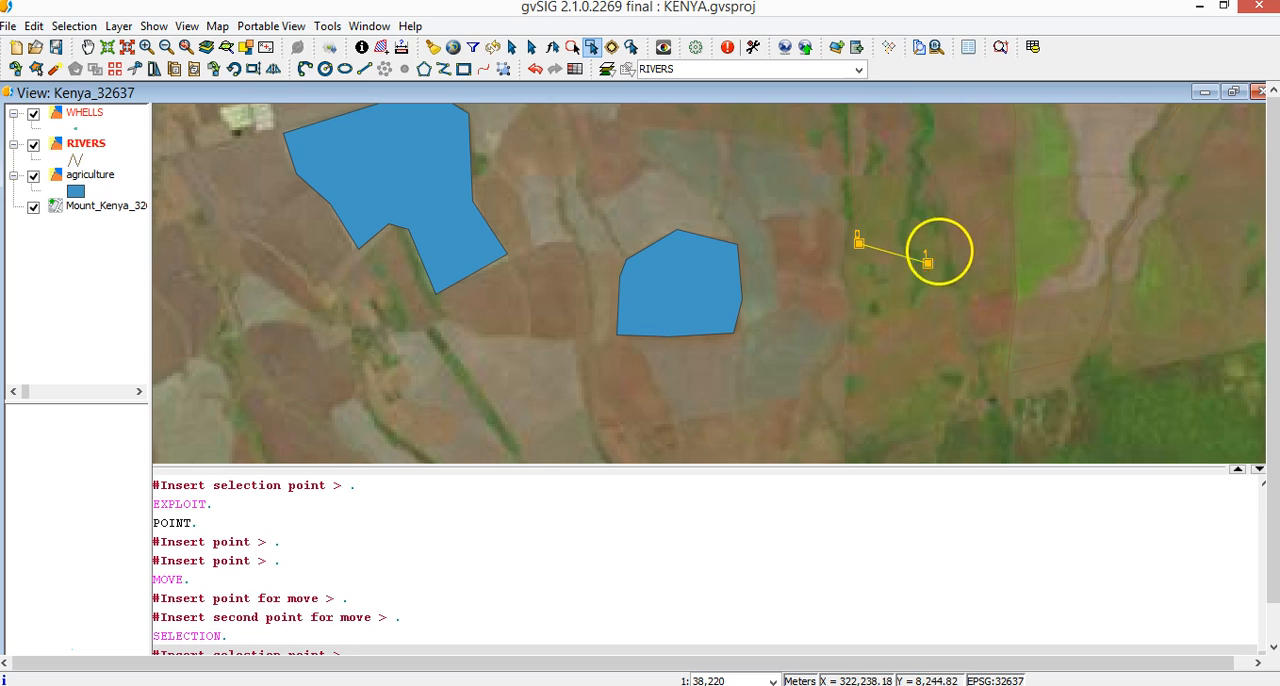
{"action": "left_click_drag", "start_coordinate": [946, 223], "coordinate": [985, 252]}
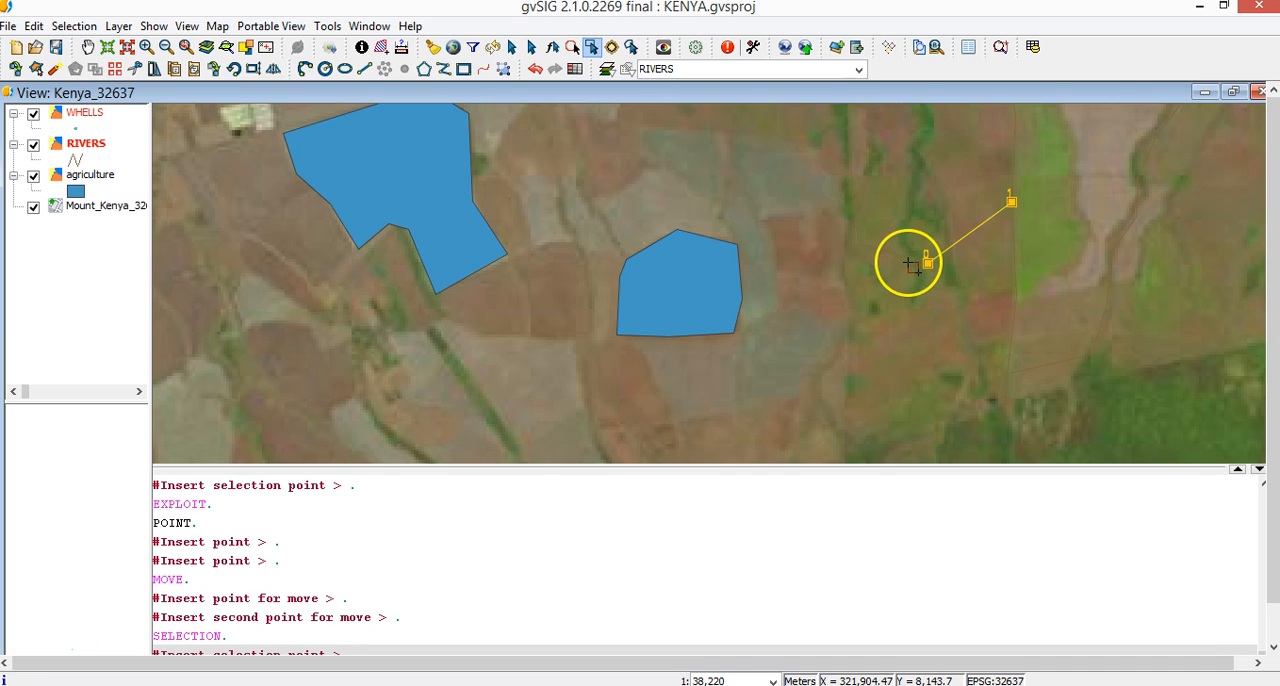
Activate the WHELLS layer and insert eight well points around the rivers east of the small field
{"action": "left_click", "coordinate": [88, 116]}
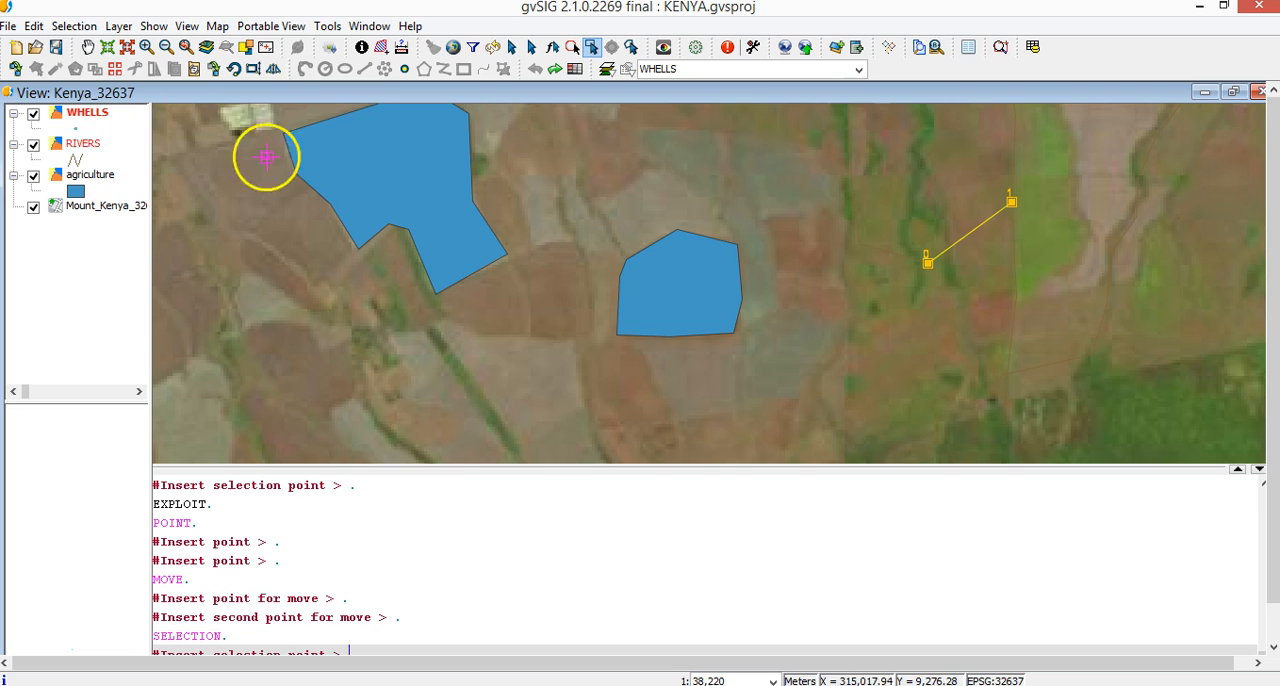
{"action": "left_click", "coordinate": [405, 76]}
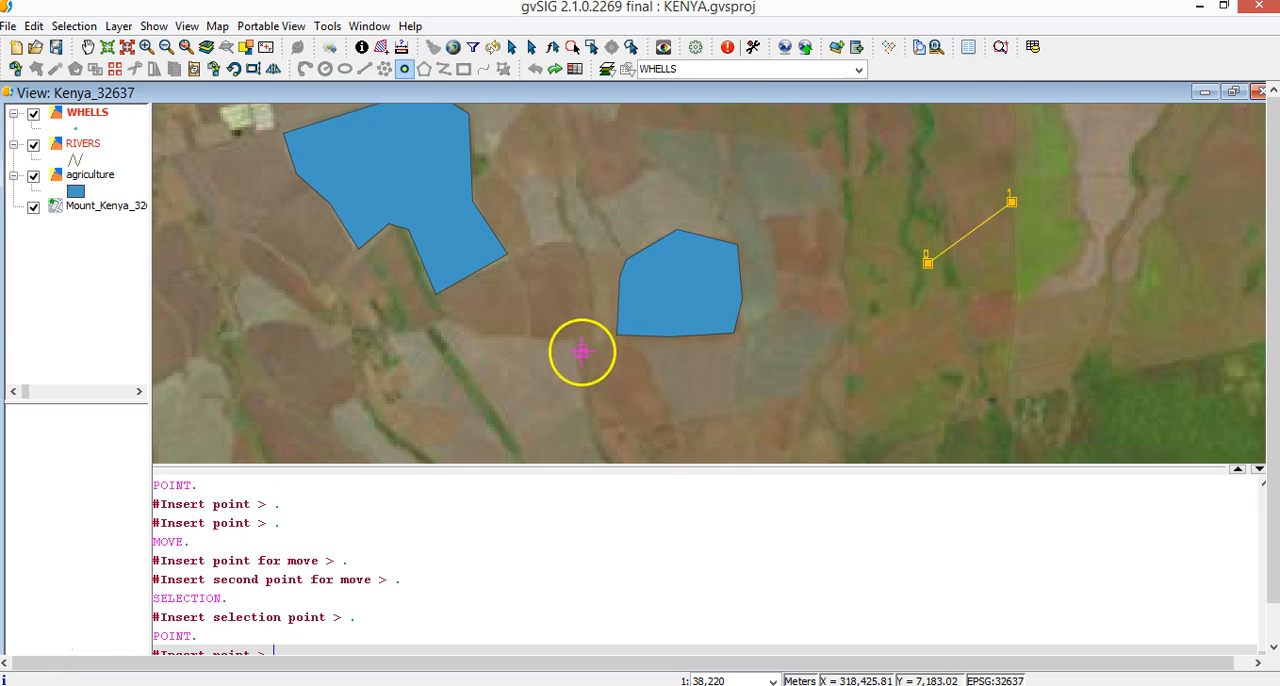
{"action": "left_click", "coordinate": [988, 397]}
{"action": "left_click", "coordinate": [1036, 335]}
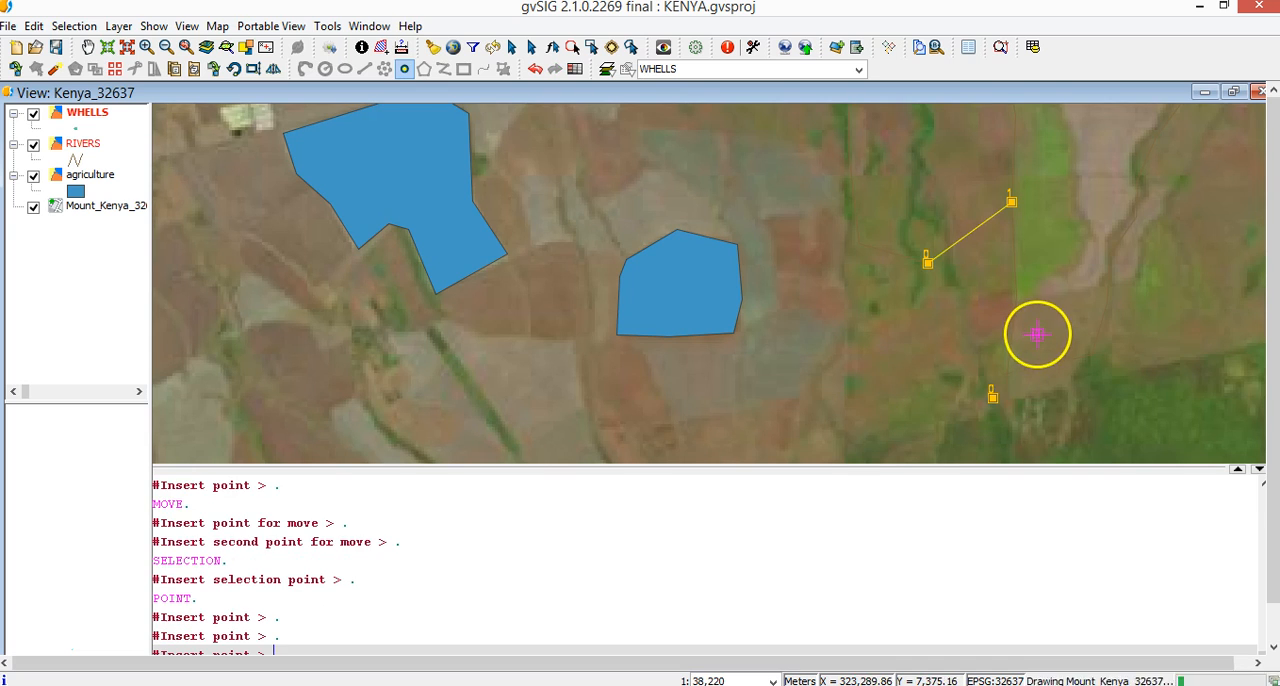
{"action": "left_click", "coordinate": [1110, 261]}
{"action": "left_click", "coordinate": [1115, 191]}
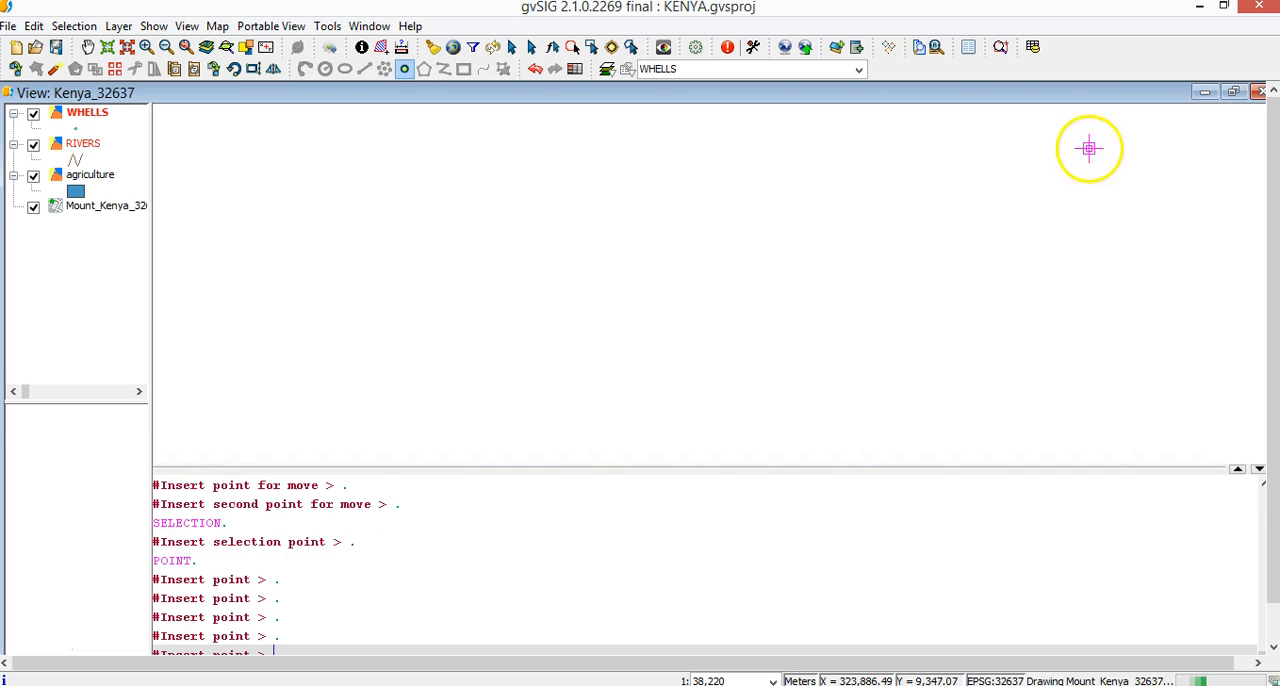
{"action": "left_click", "coordinate": [925, 153]}
{"action": "left_click", "coordinate": [864, 166]}
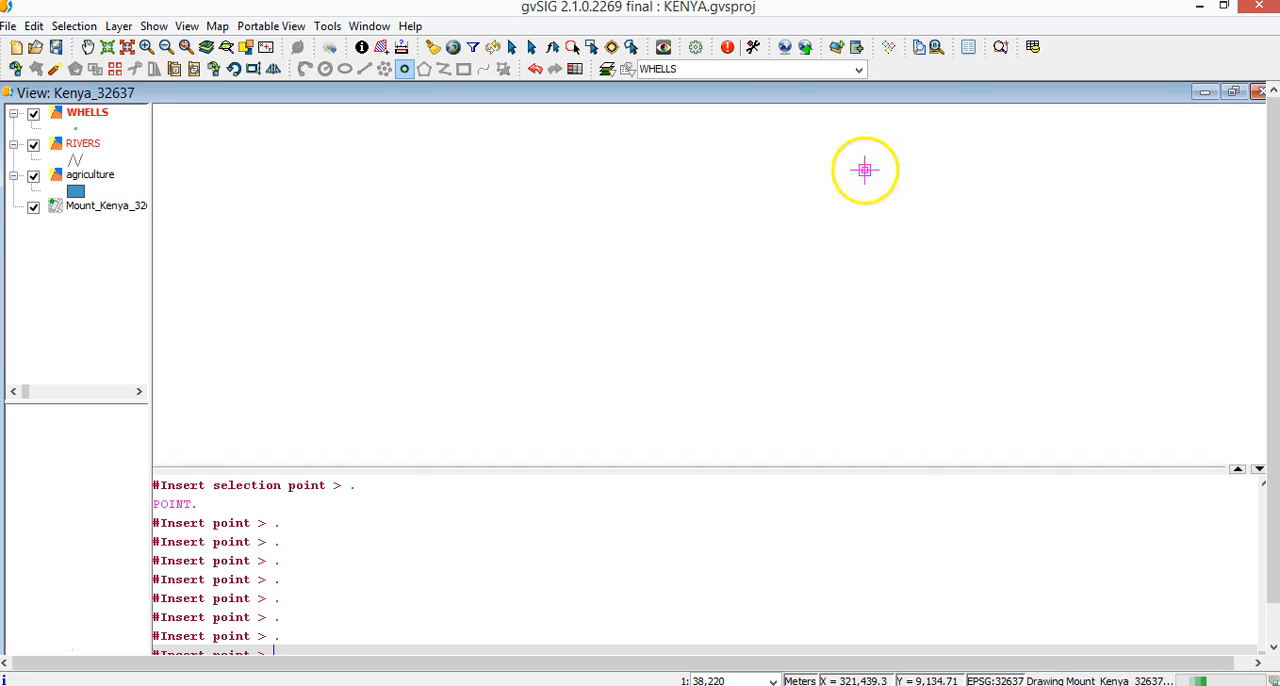
{"action": "left_click", "coordinate": [873, 245]}
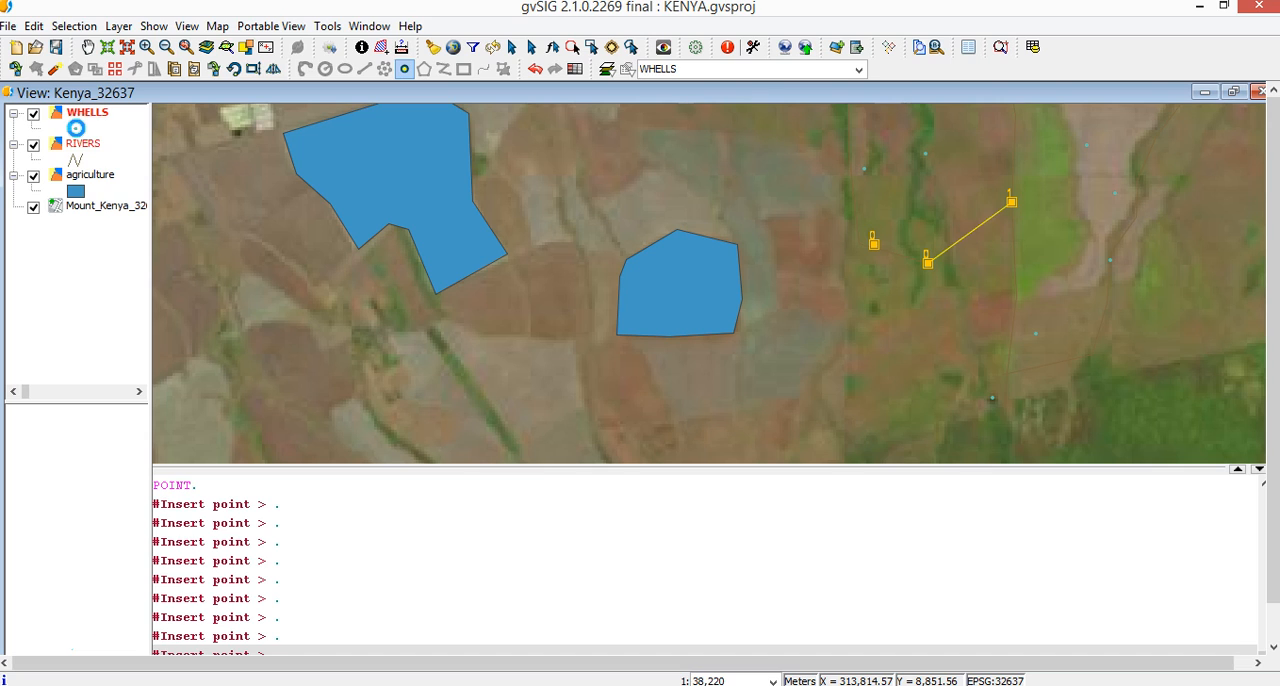
Change the WHELLS marker symbol to dark blue with a size of 9 pixels
{"action": "double_click", "coordinate": [77, 129]}
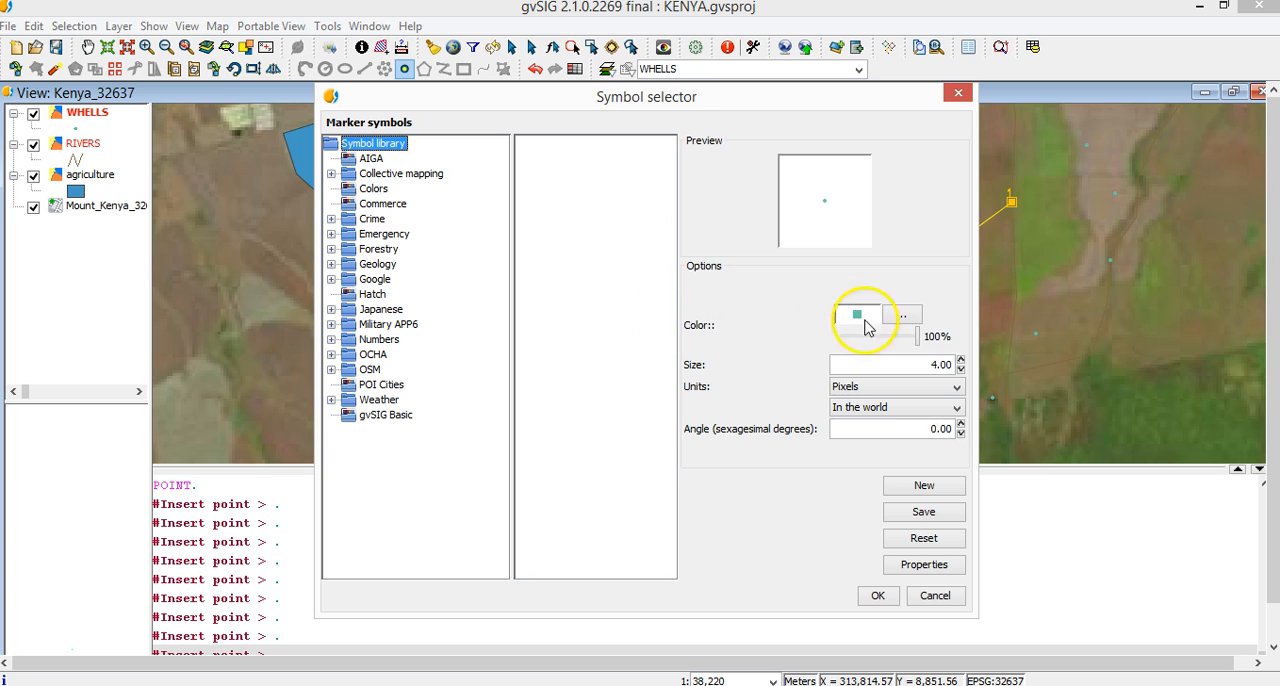
{"action": "left_click", "coordinate": [901, 318]}
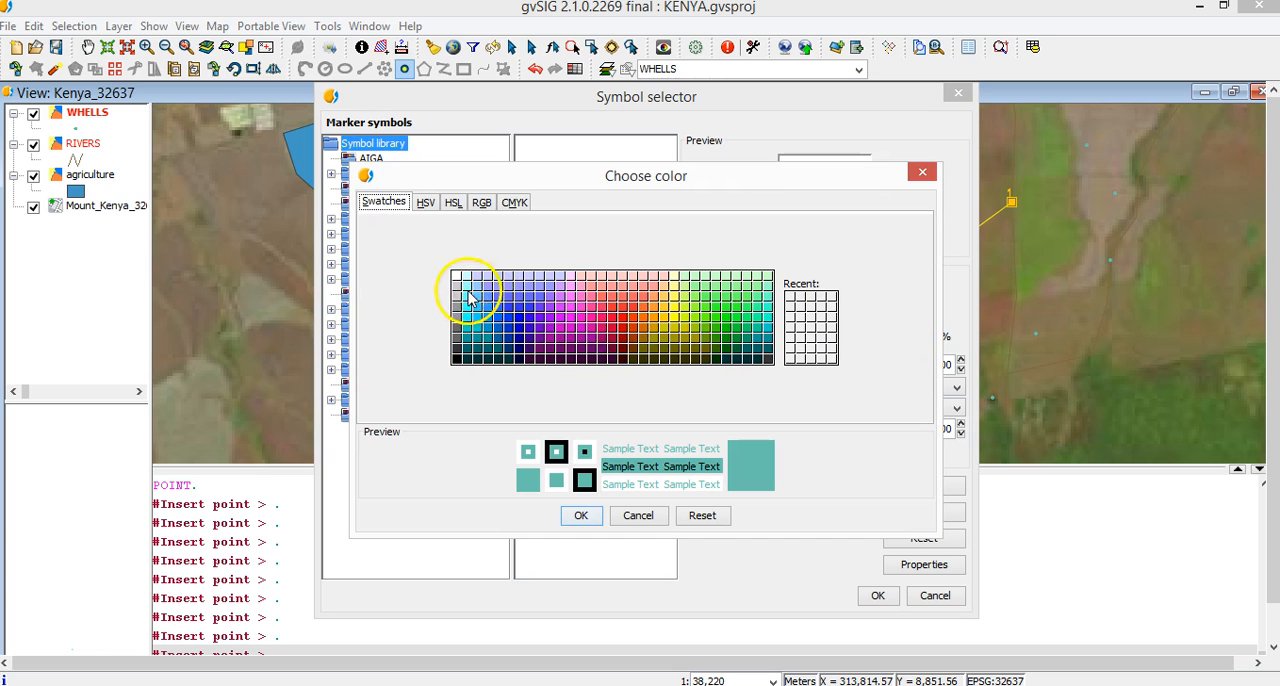
{"action": "left_click", "coordinate": [510, 330]}
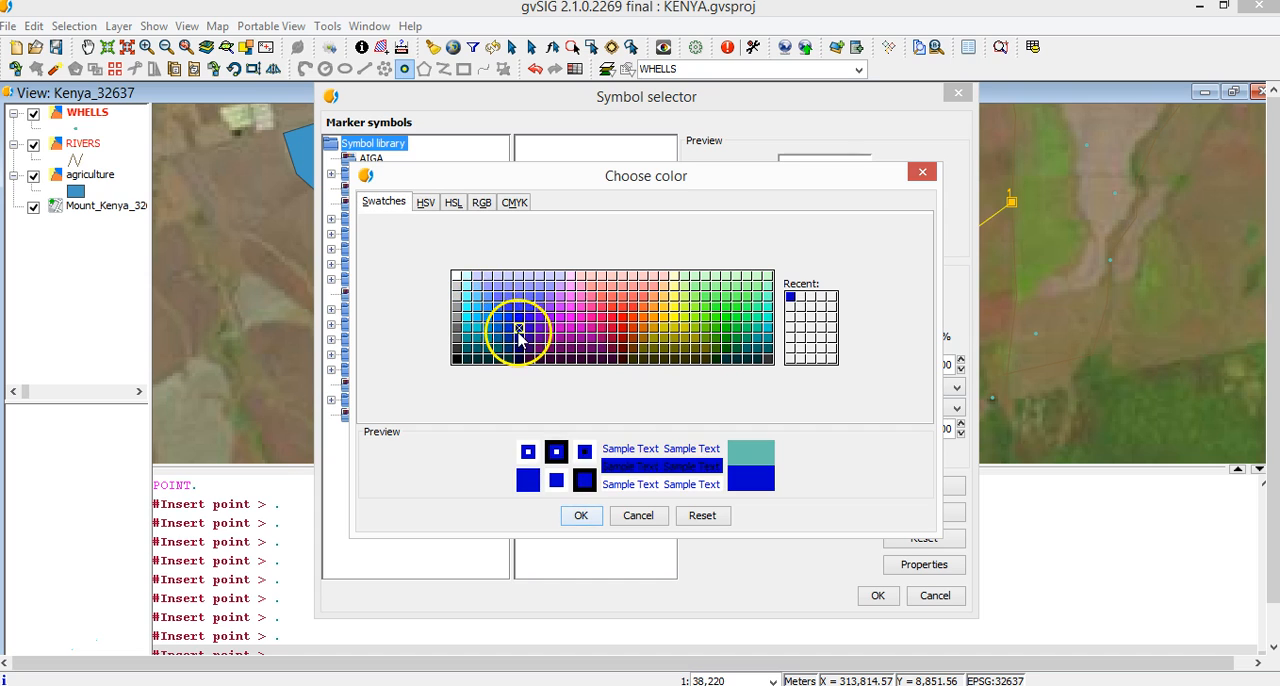
{"action": "left_click", "coordinate": [579, 515]}
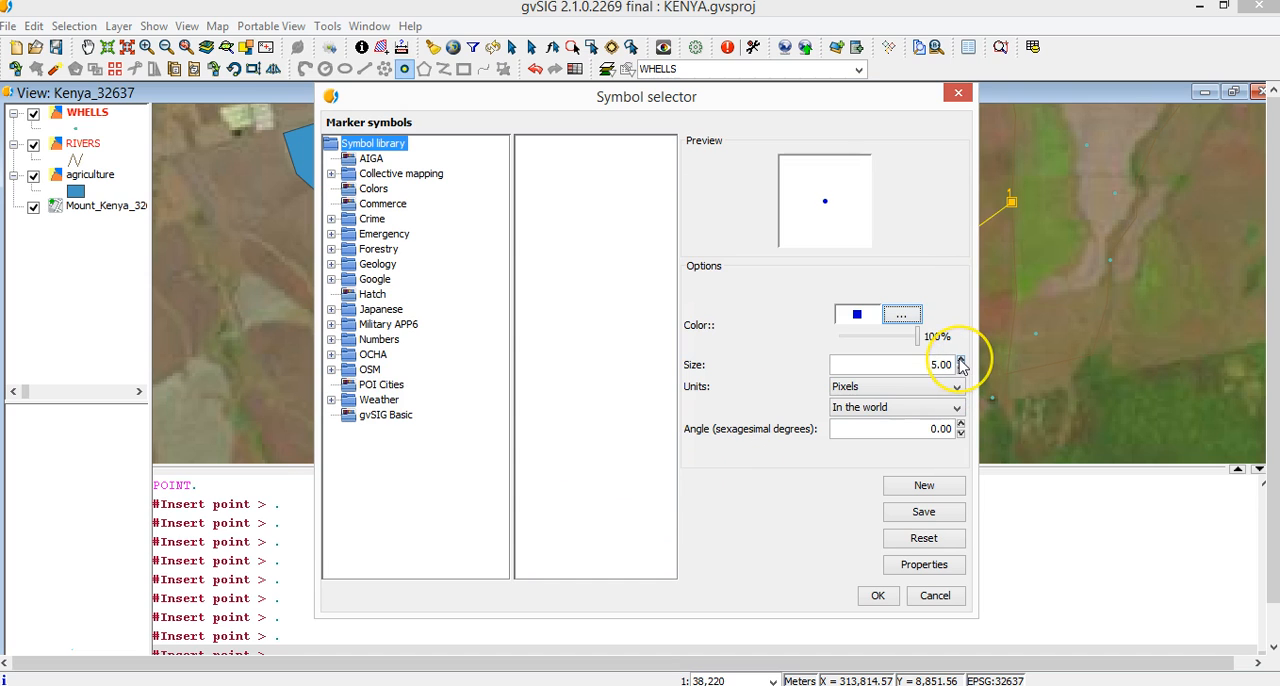
{"action": "left_click", "coordinate": [878, 595]}
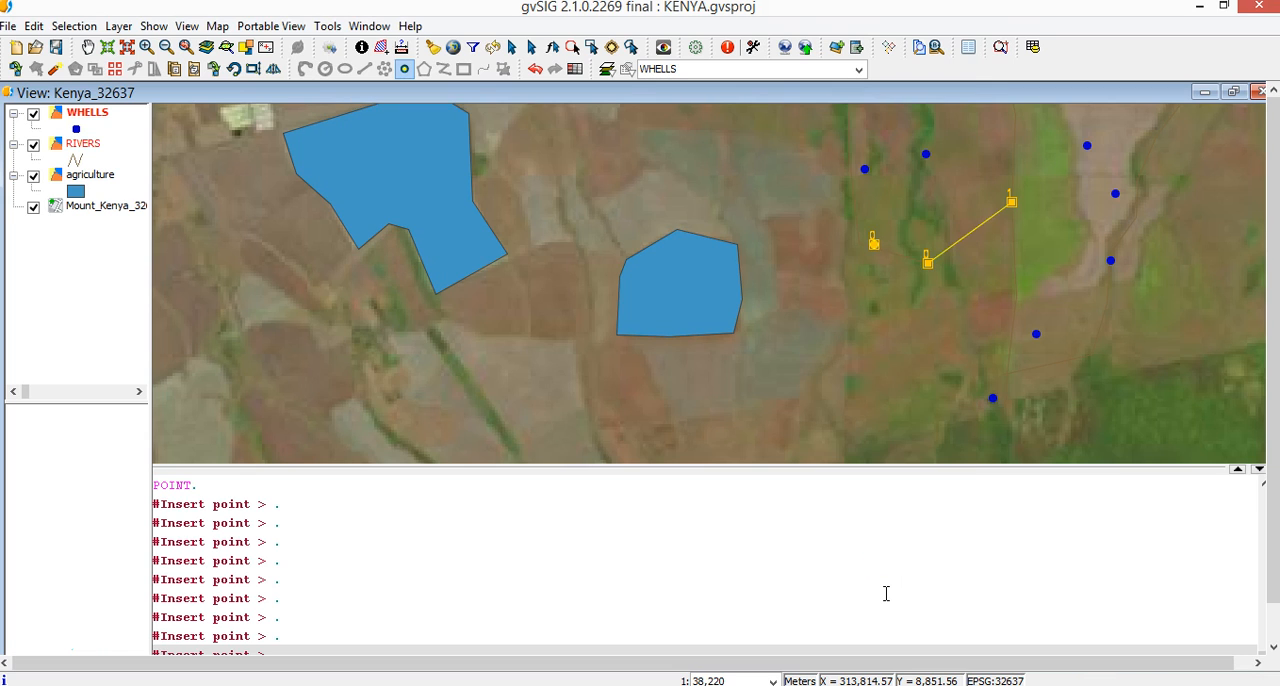
Insert three more well points north and northeast of the small field
{"action": "left_click", "coordinate": [807, 188]}
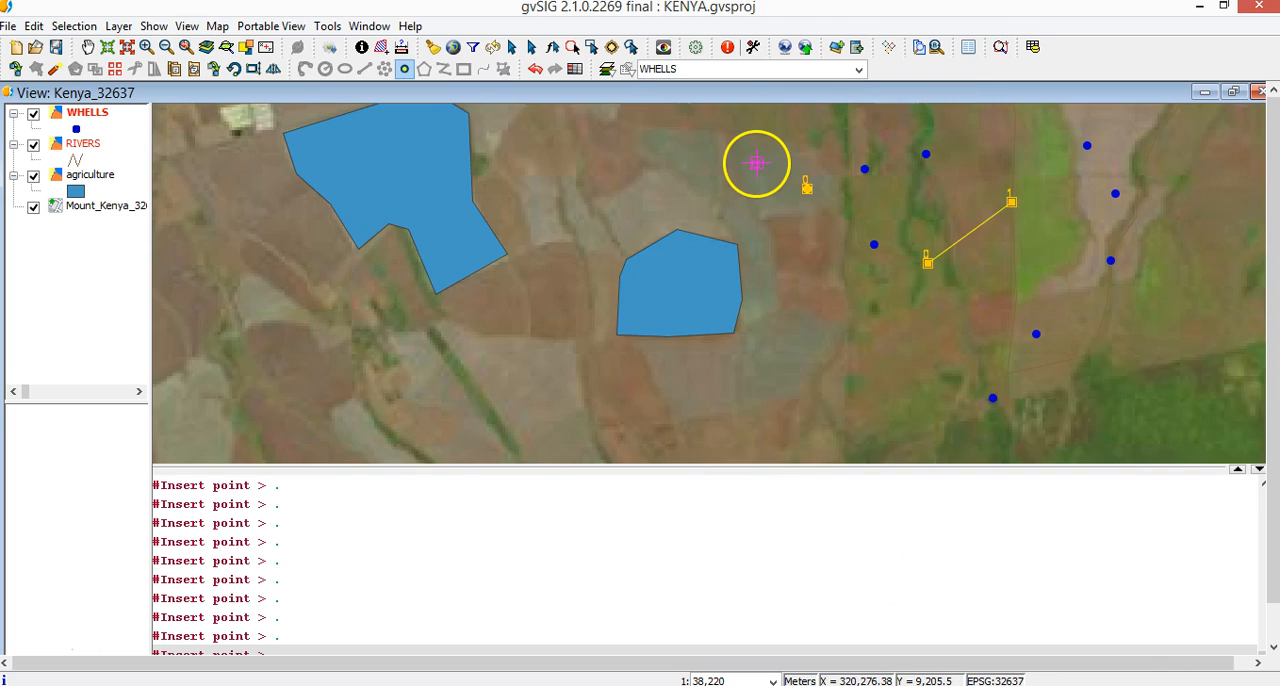
{"action": "left_click", "coordinate": [742, 156]}
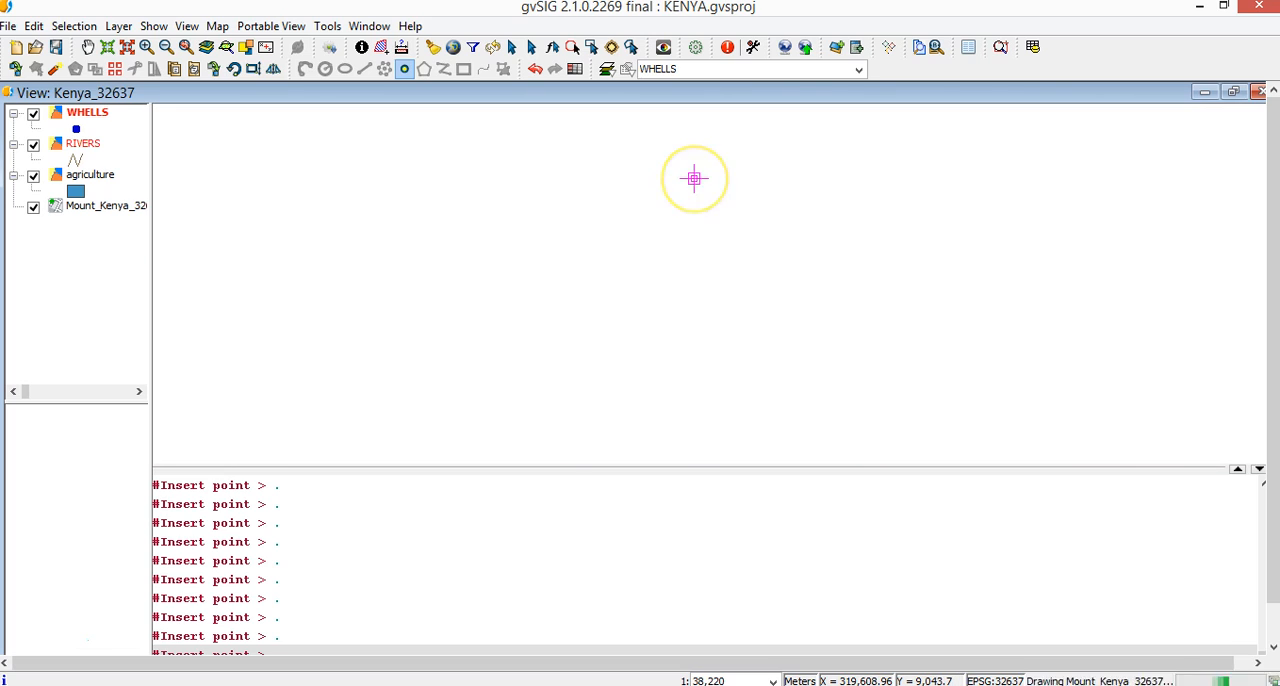
{"action": "left_click", "coordinate": [694, 178]}
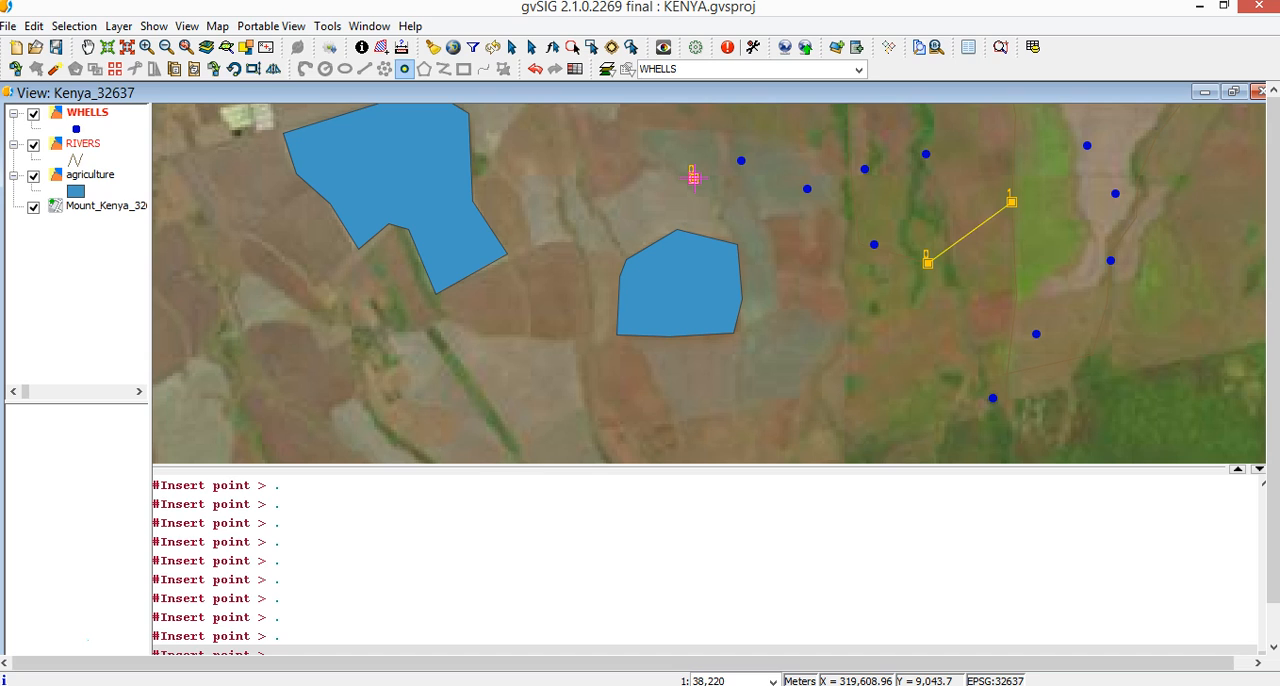
Move the selected westernmost well point west into the gap between the two crop fields with the Move geometry tool
{"action": "left_click", "coordinate": [214, 71]}
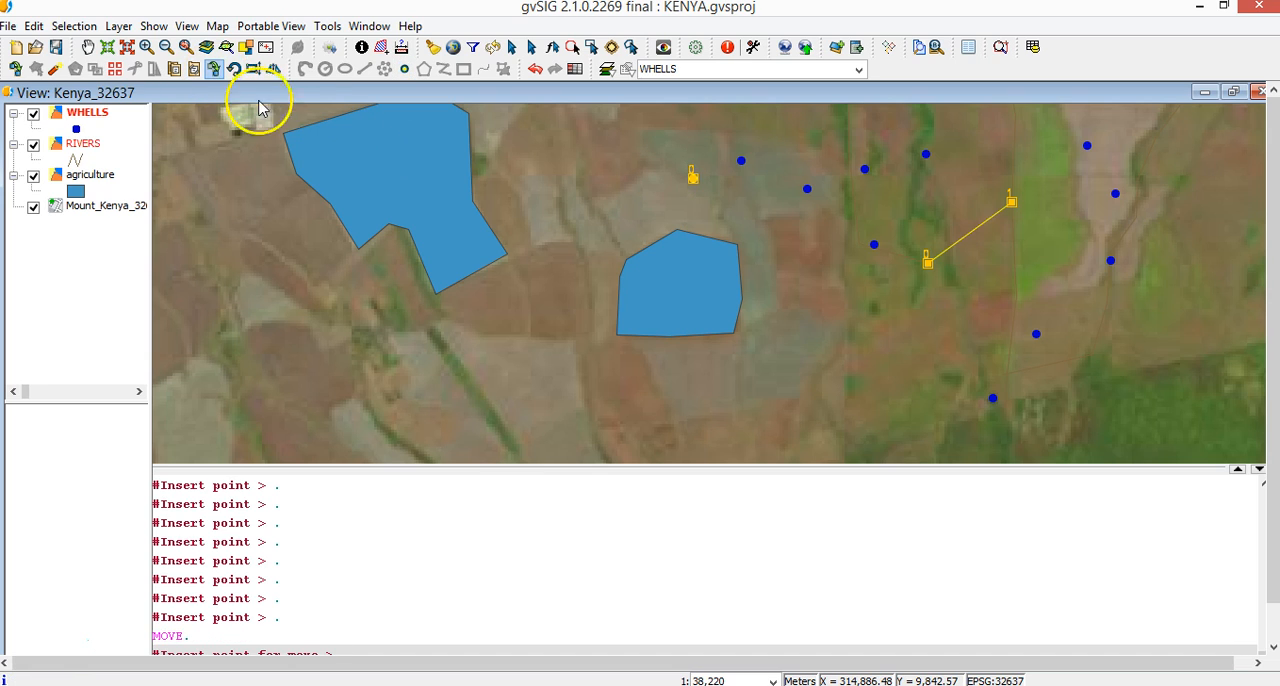
{"action": "left_click", "coordinate": [808, 189]}
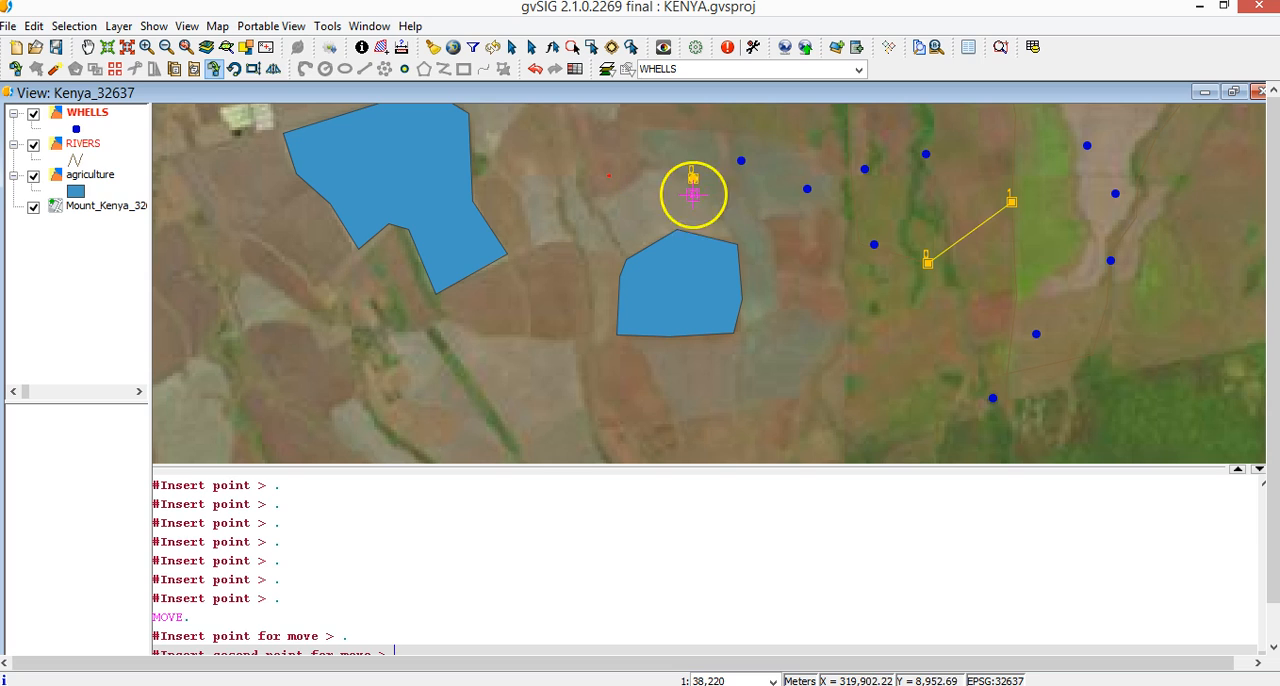
{"action": "left_click", "coordinate": [685, 213]}
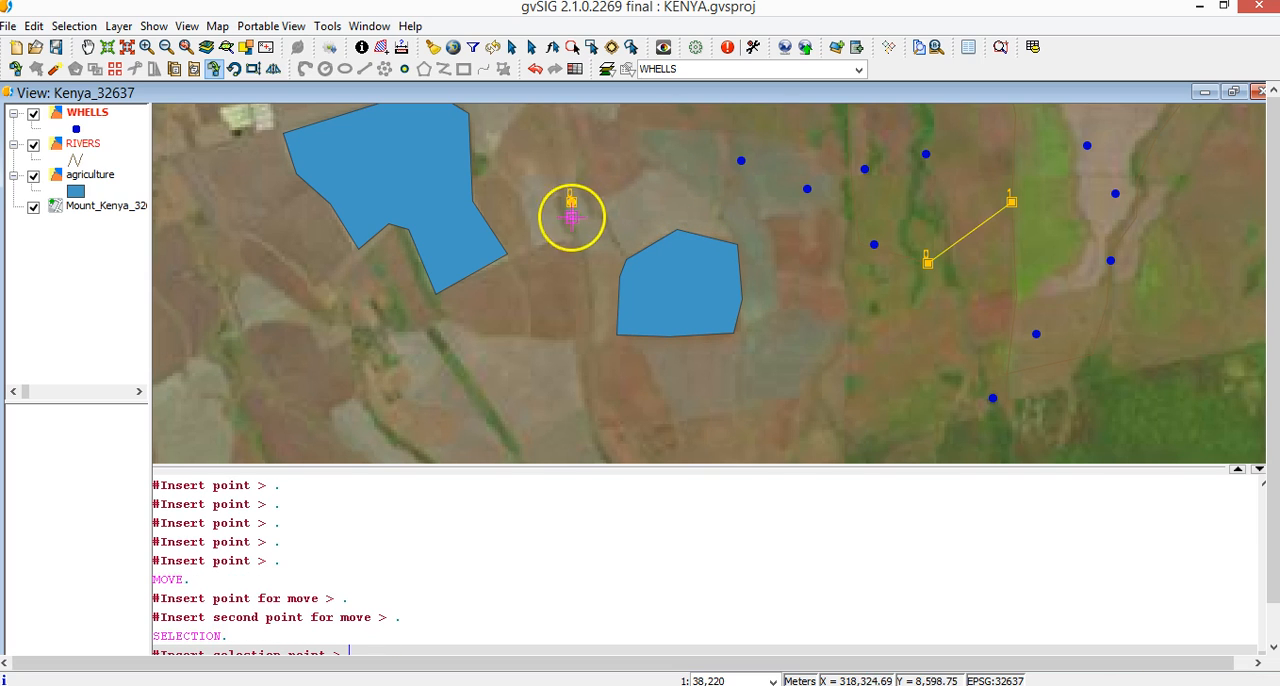
Reselect the moved well point and relocate it by its handle, first southward and finally north, between the two crop fields
{"action": "left_click", "coordinate": [571, 201]}
{"action": "left_click", "coordinate": [571, 200]}
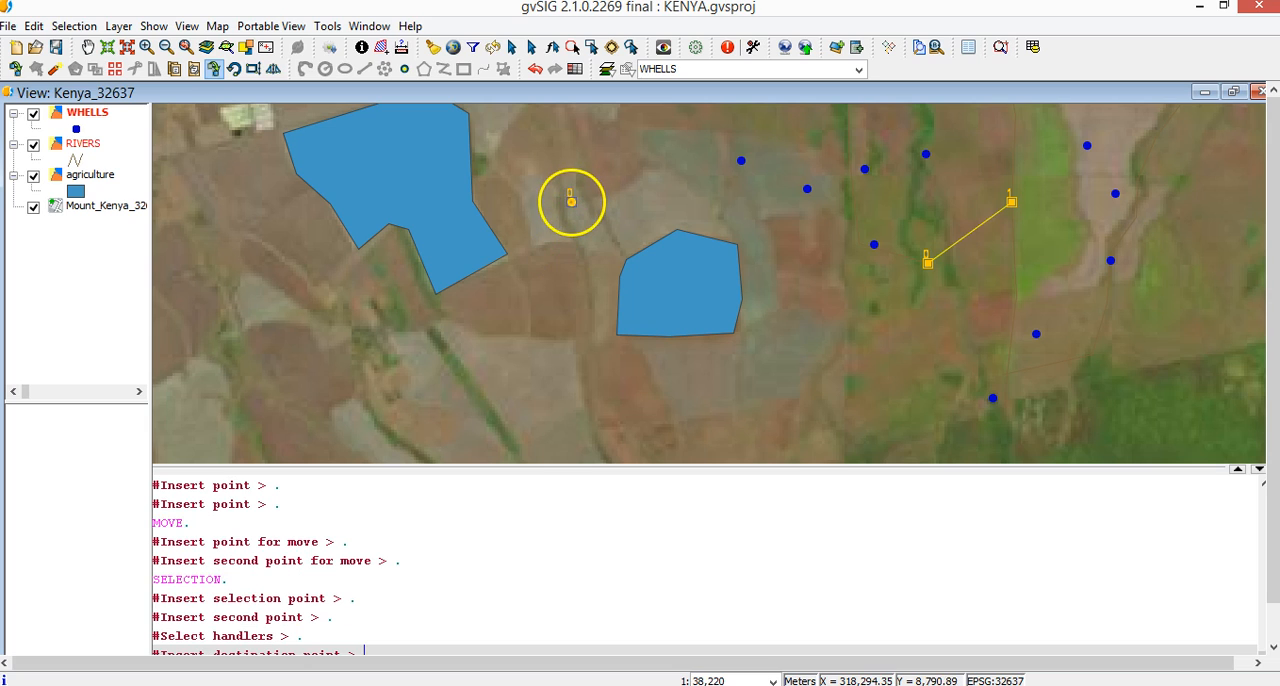
{"action": "left_click", "coordinate": [575, 267]}
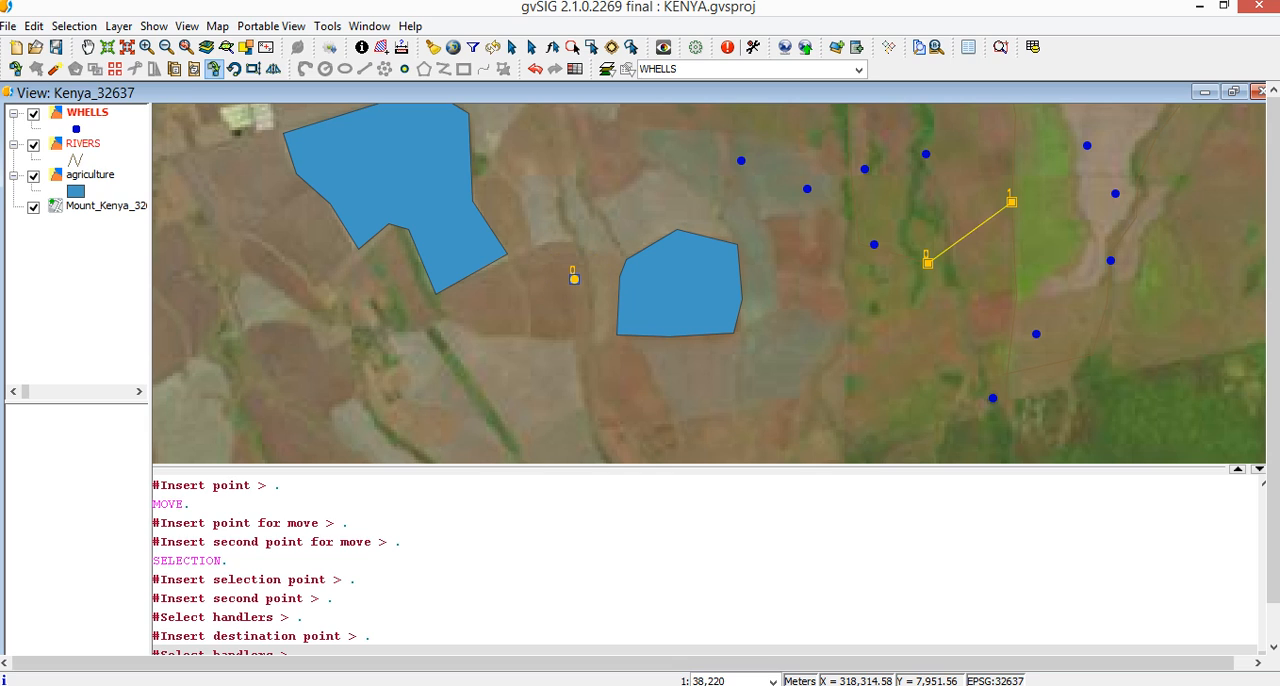
{"action": "left_click", "coordinate": [574, 279]}
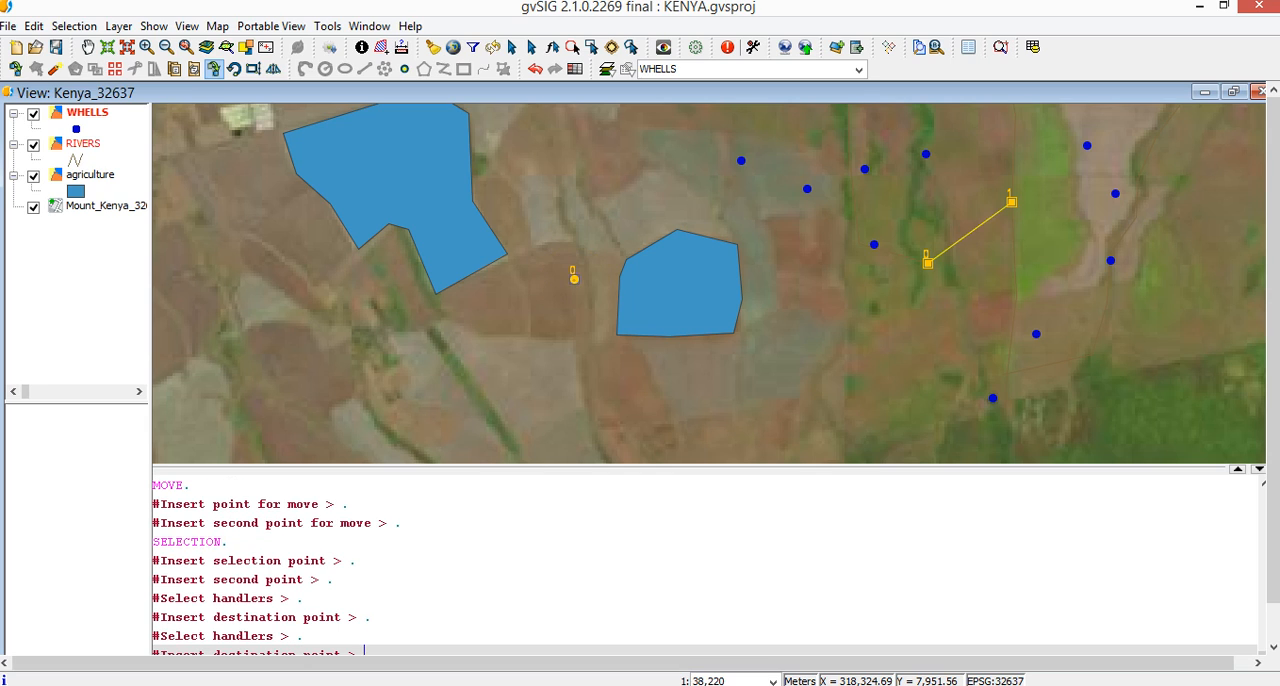
{"action": "left_click_drag", "start_coordinate": [574, 279], "coordinate": [557, 164]}
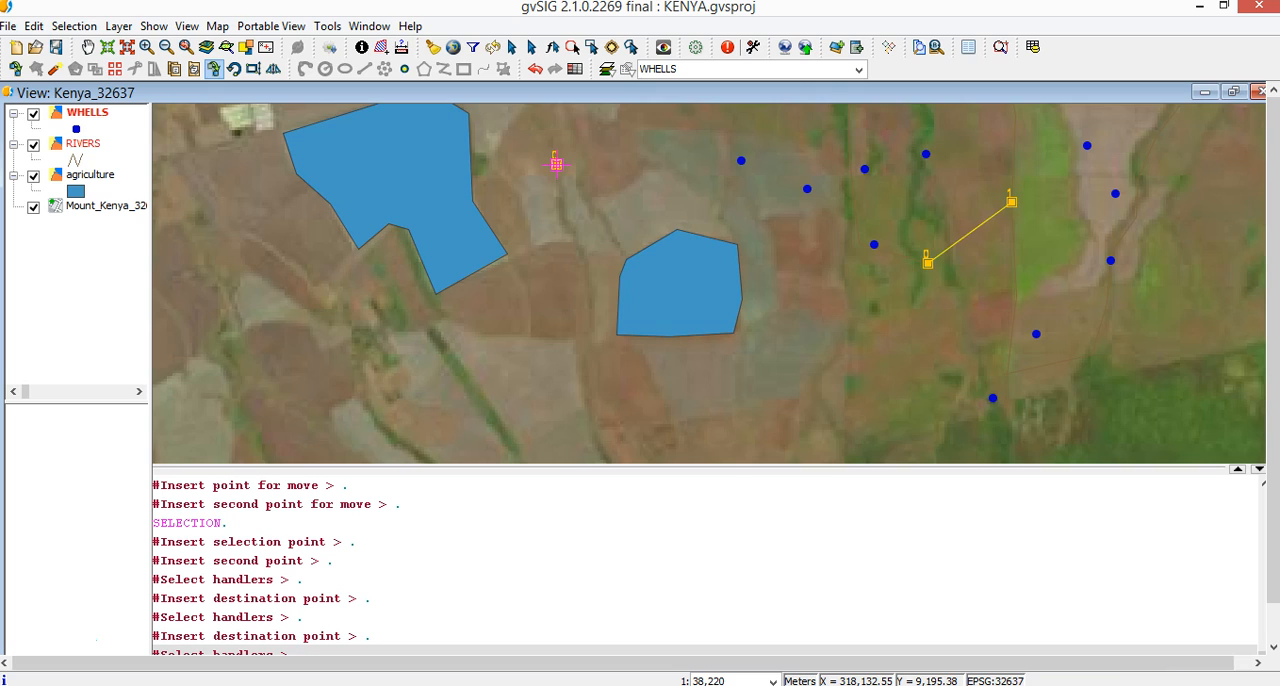
{"action": "left_click", "coordinate": [617, 258]}
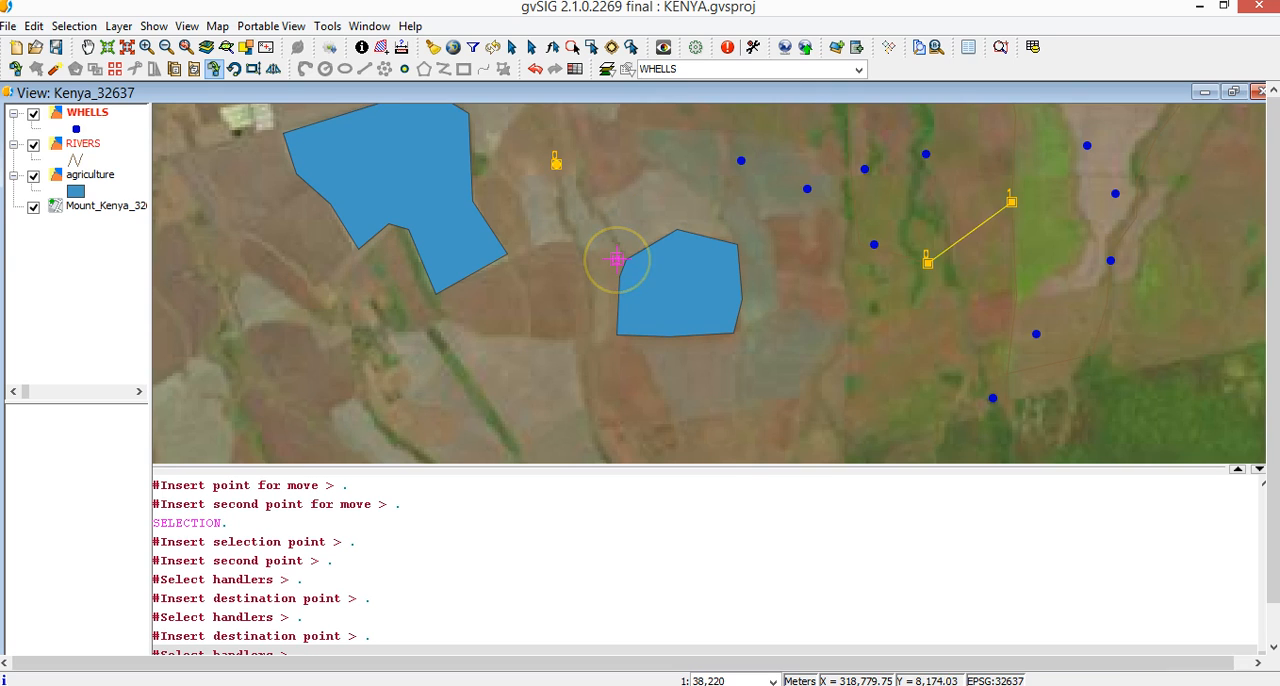